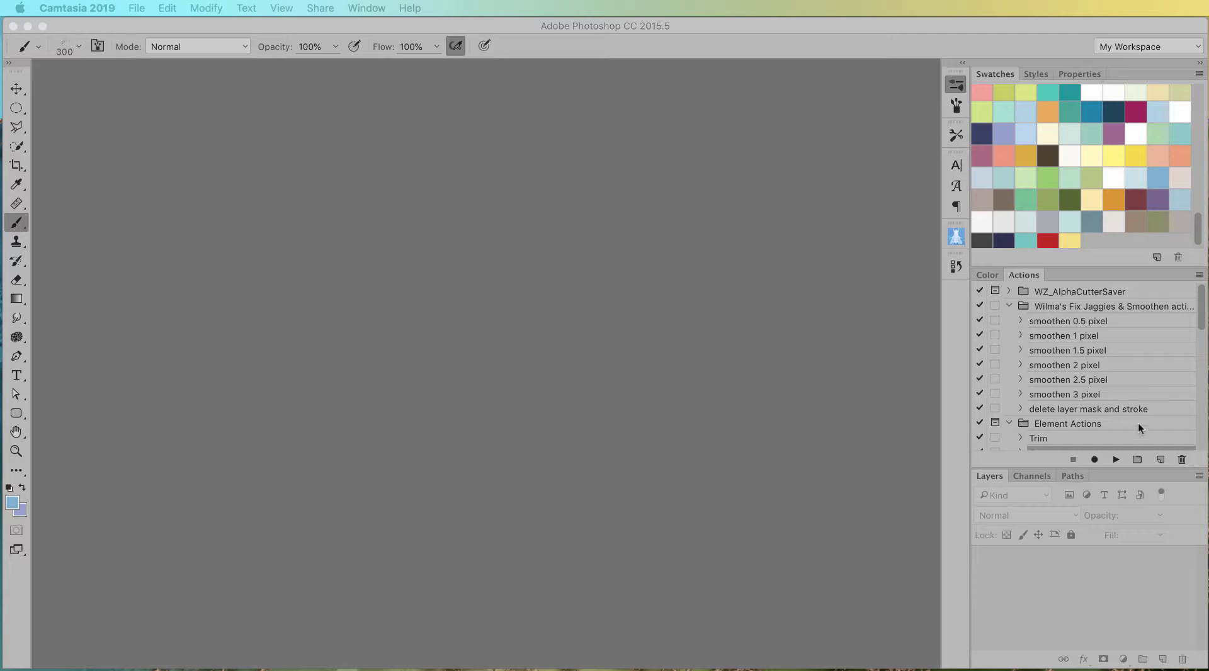
Bring the Photoshop window to the front and begin a new document
{"action": "left_click", "coordinate": [860, 28]}
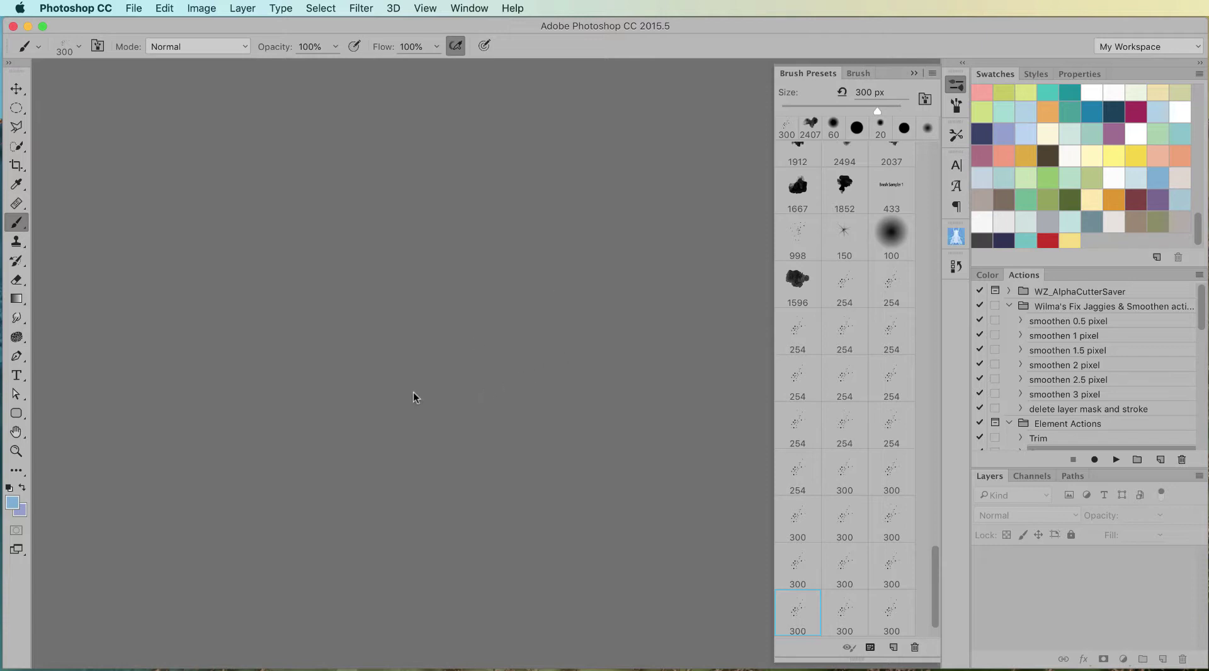
{"action": "left_click", "coordinate": [132, 8]}
Create a white 3600×3600 px, 300 ppi Scrapbook document and add empty Layer 1
{"action": "left_click", "coordinate": [145, 21]}
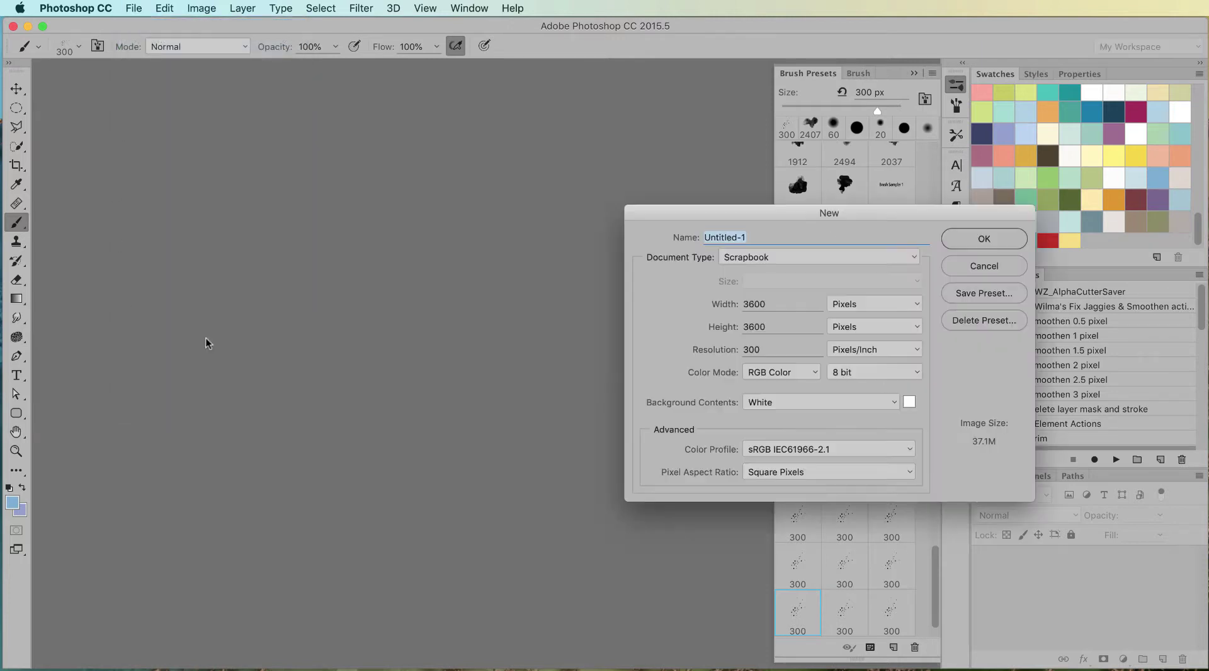
{"action": "left_click_drag", "start_coordinate": [768, 215], "coordinate": [481, 192]}
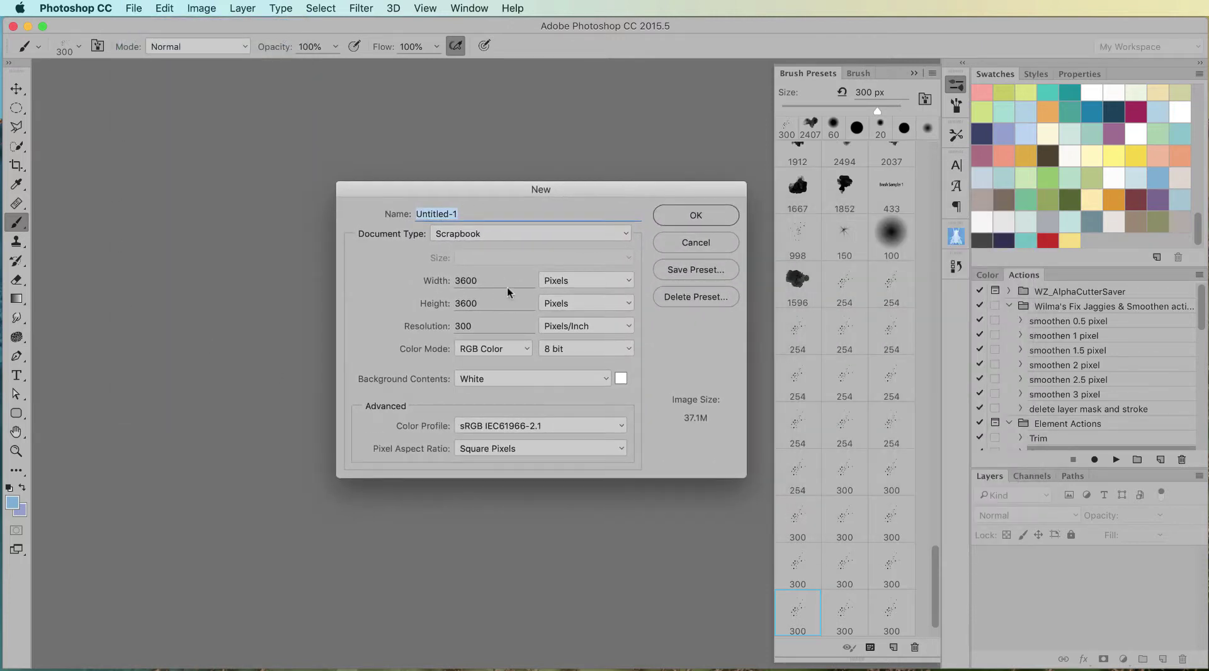
{"action": "left_click", "coordinate": [691, 218]}
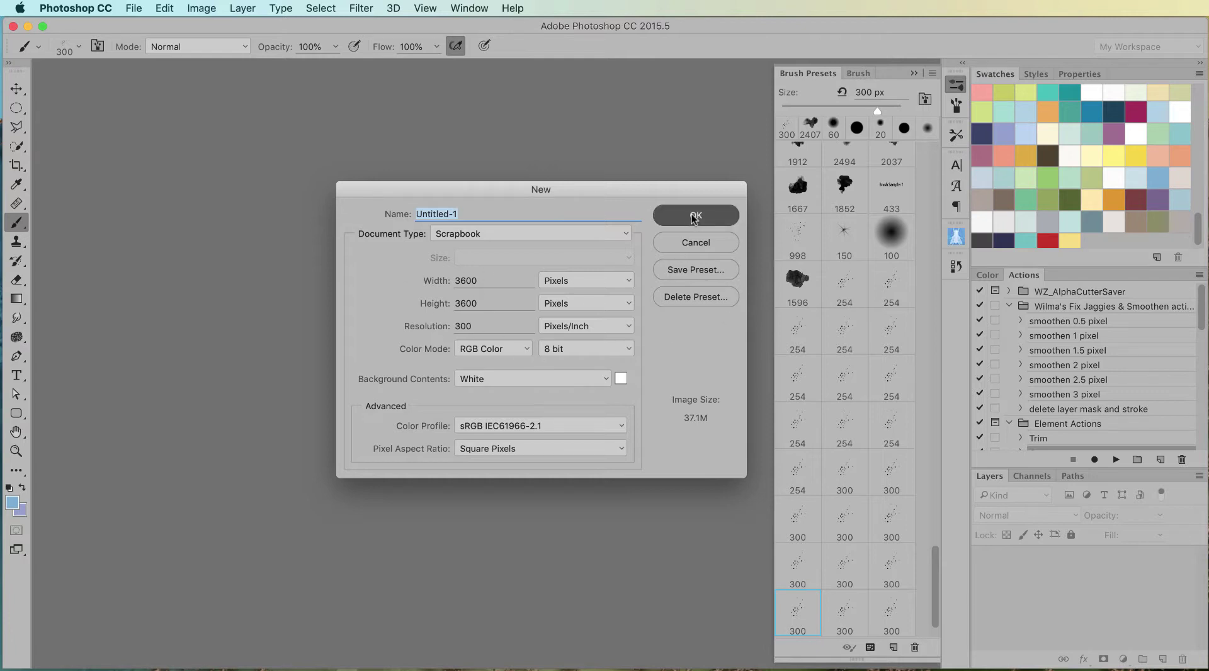
{"action": "left_click", "coordinate": [695, 218]}
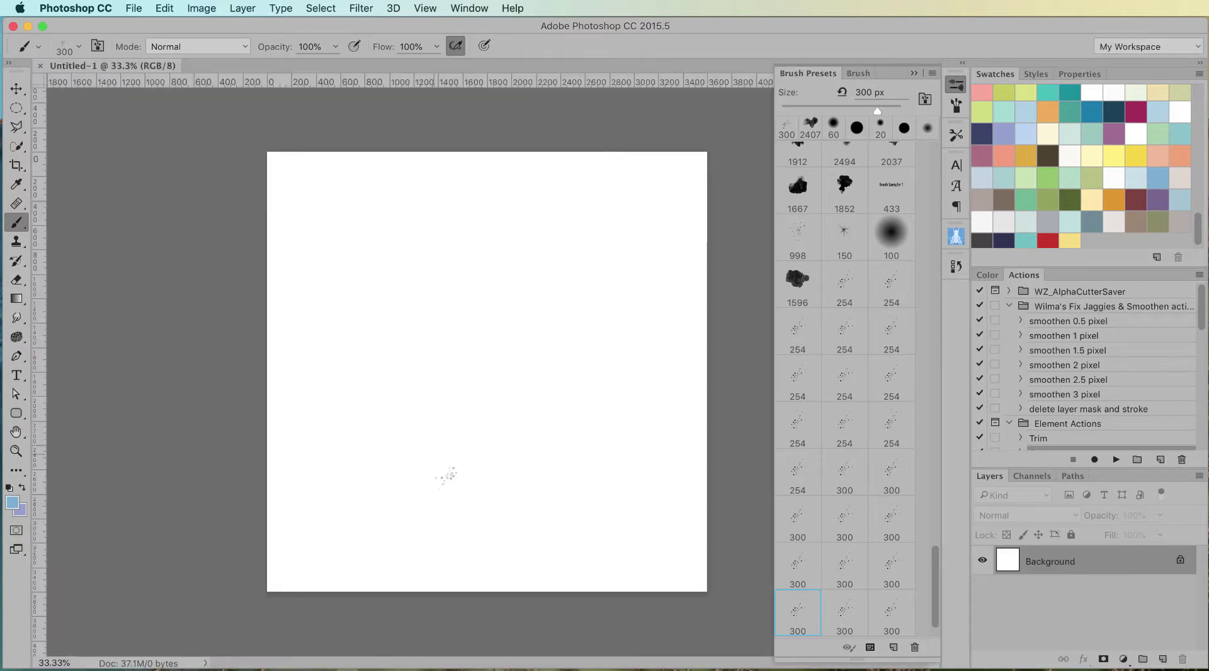
{"action": "left_click", "coordinate": [1163, 660]}
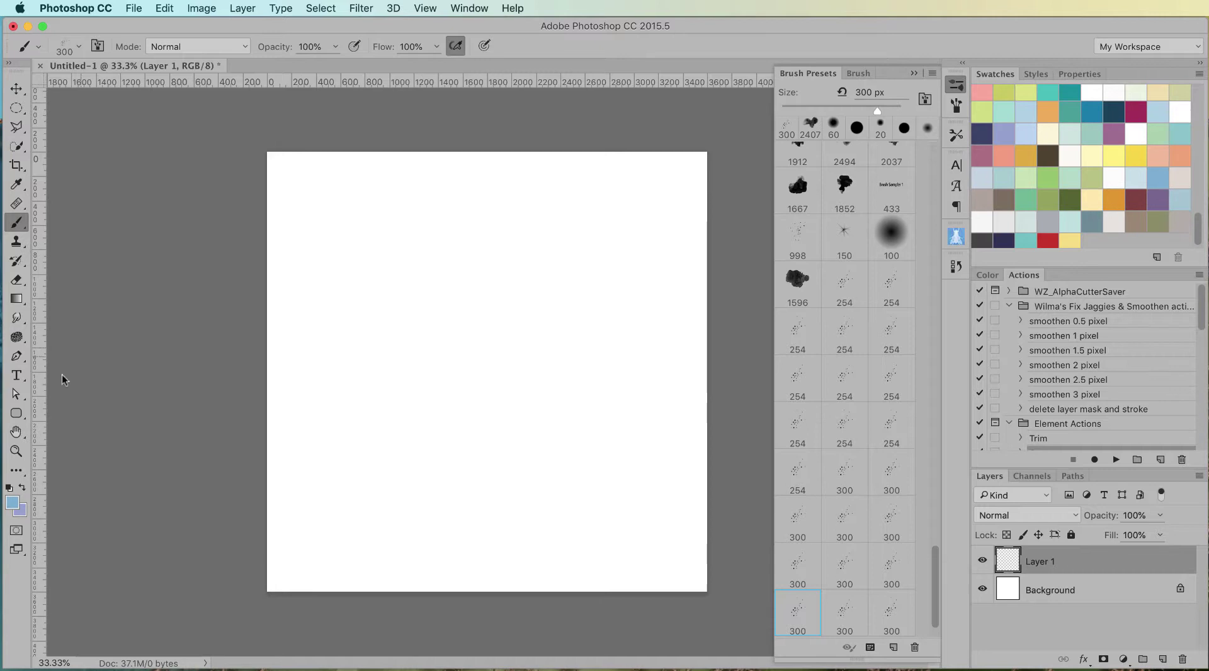
Set the foreground colour to a soft pink (e86ca2) from the swatches
{"action": "left_click", "coordinate": [13, 508]}
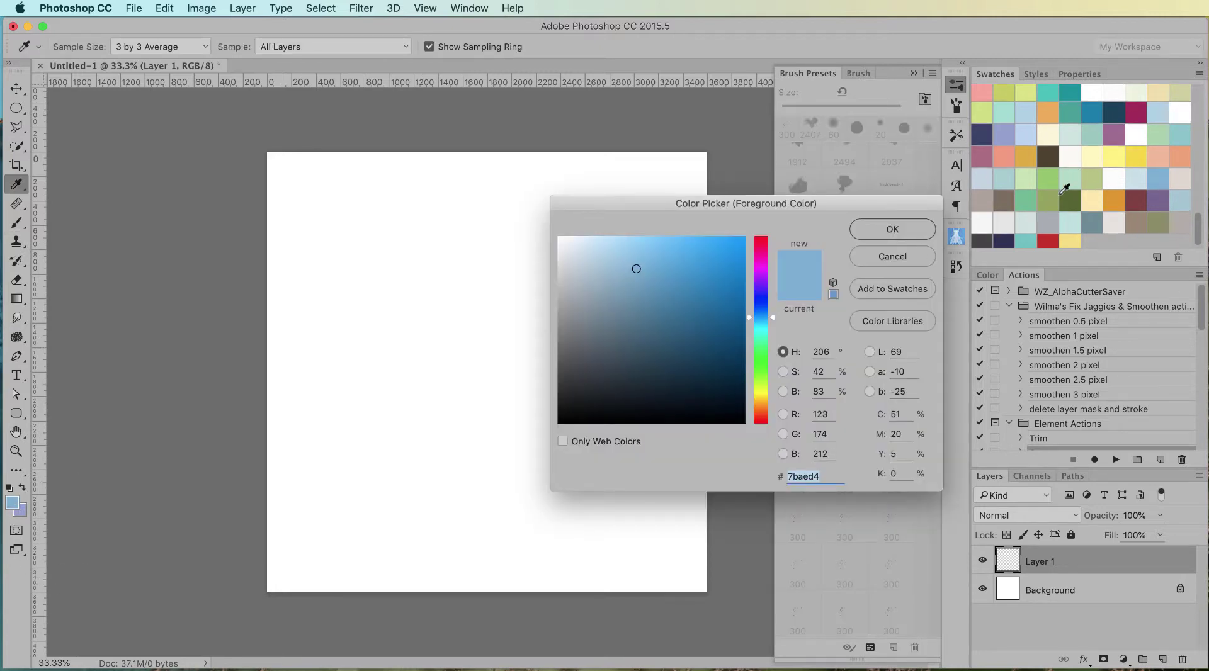
{"action": "scroll", "coordinate": [1058, 144], "scroll_direction": "up", "scroll_amount": 1}
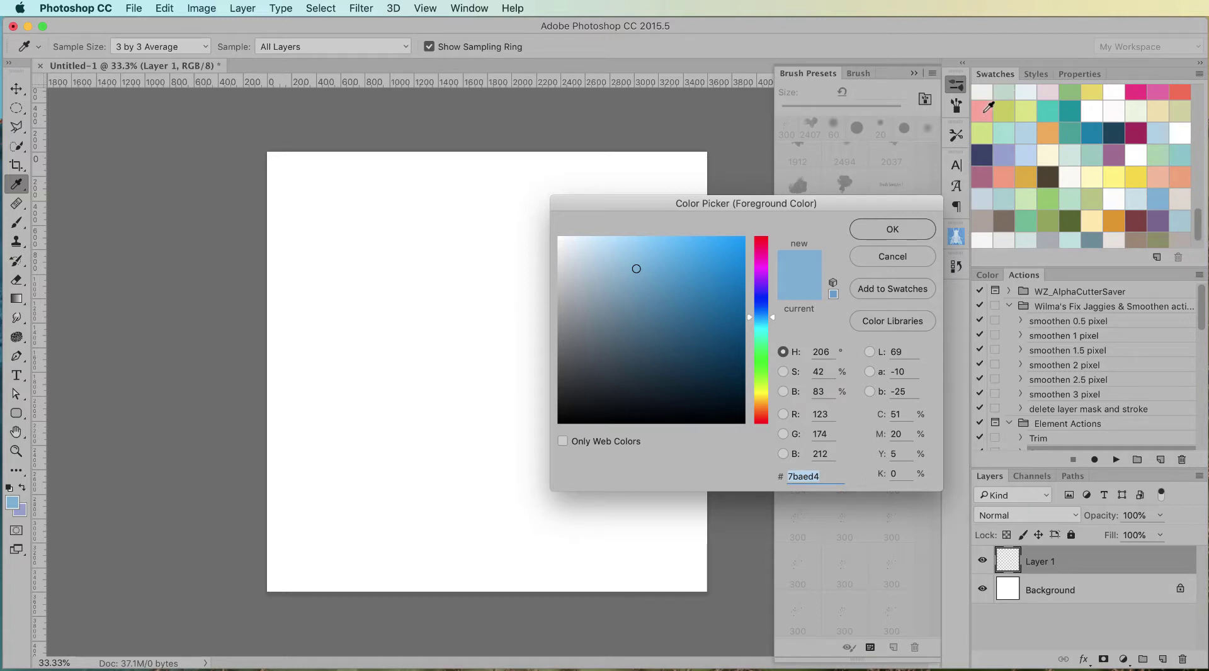
{"action": "scroll", "coordinate": [1129, 113], "scroll_direction": "up", "scroll_amount": 1}
{"action": "left_click", "coordinate": [1133, 104]}
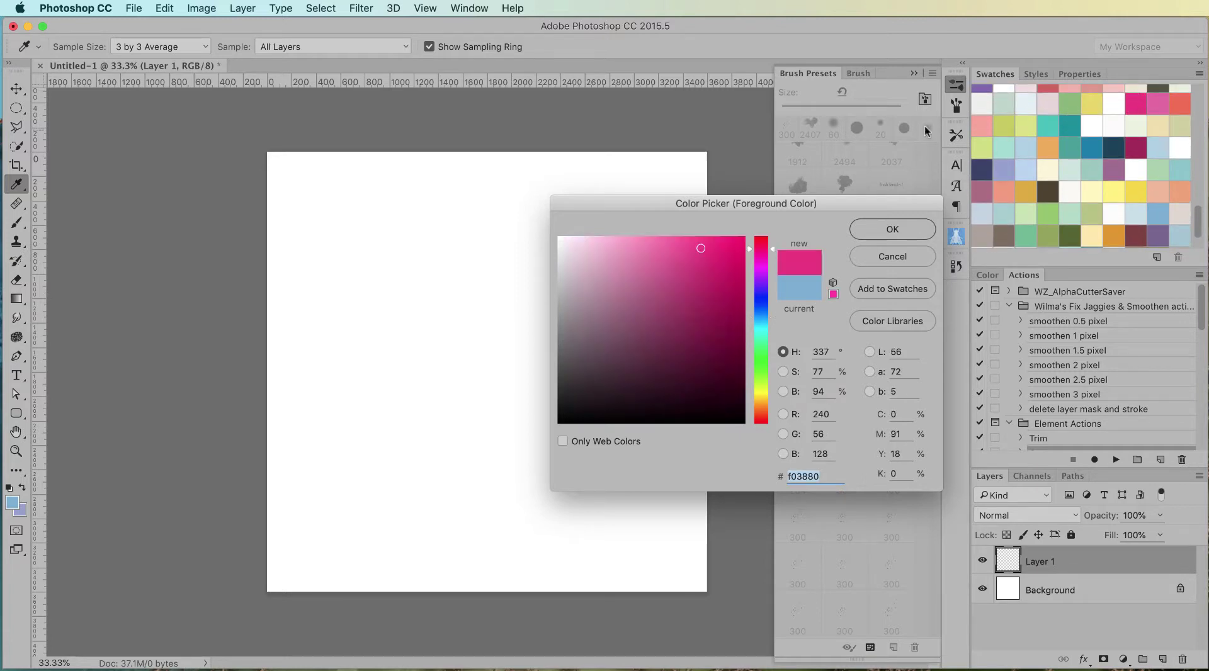
{"action": "left_click", "coordinate": [1163, 100]}
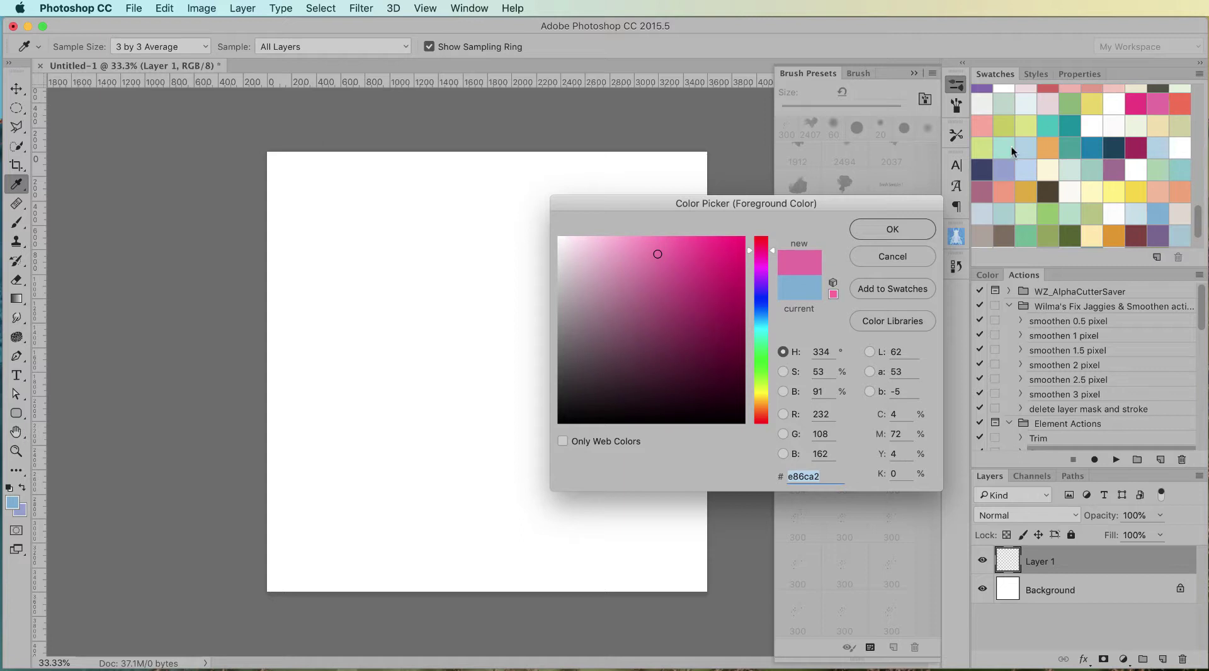
{"action": "left_click", "coordinate": [889, 234]}
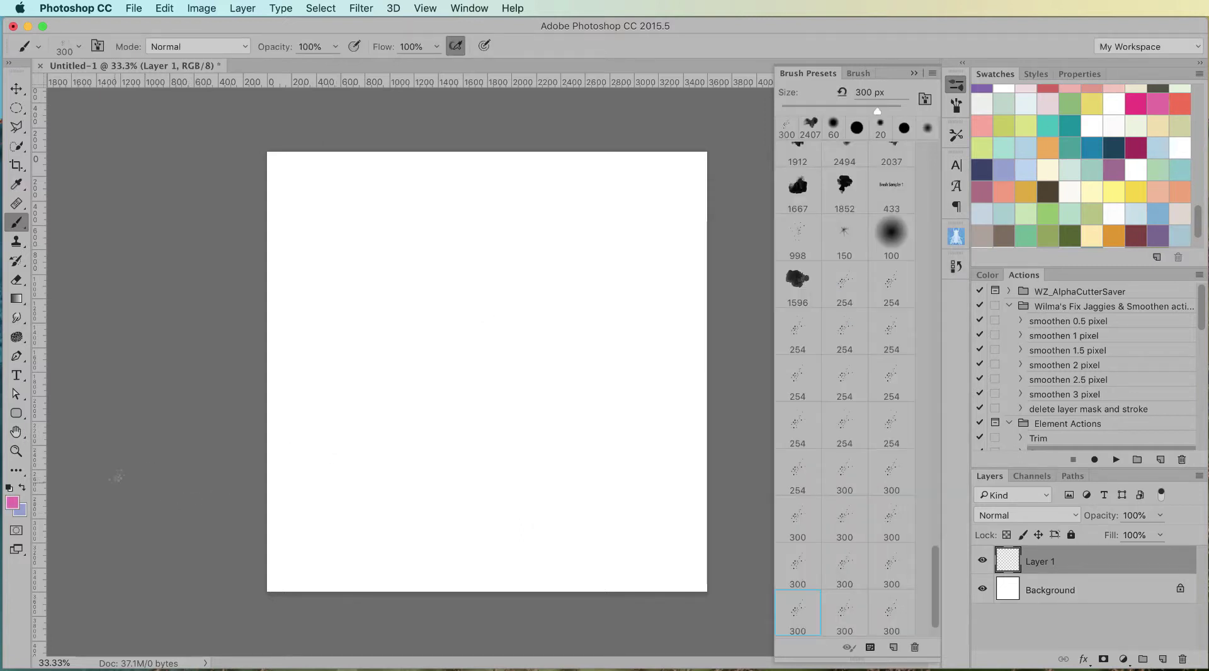
Set the background colour to orange (fa9c56) from the swatches
{"action": "left_click", "coordinate": [19, 511]}
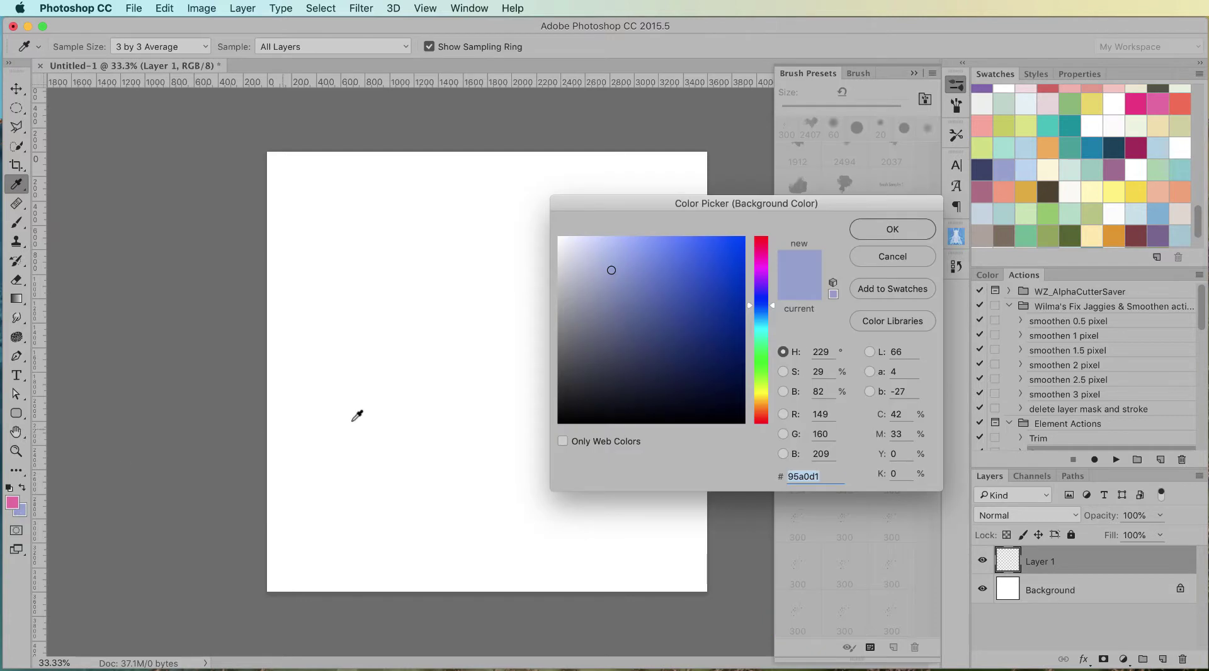
{"action": "scroll", "coordinate": [1075, 164], "scroll_direction": "up", "scroll_amount": 3}
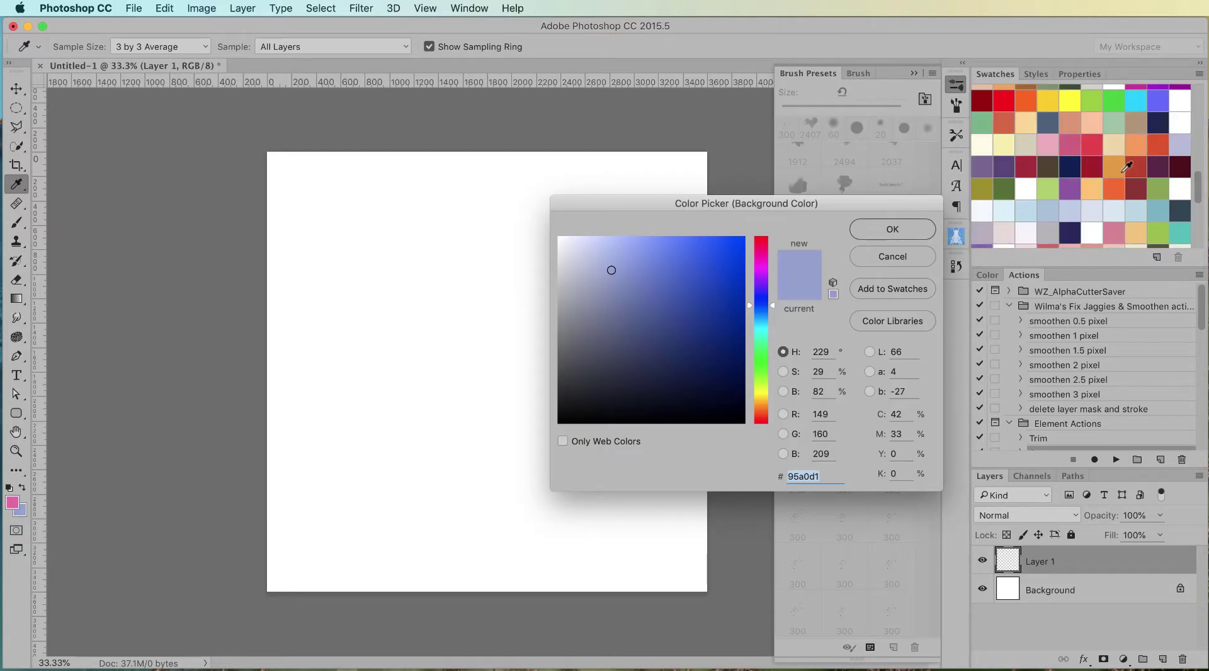
{"action": "left_click", "coordinate": [1138, 150]}
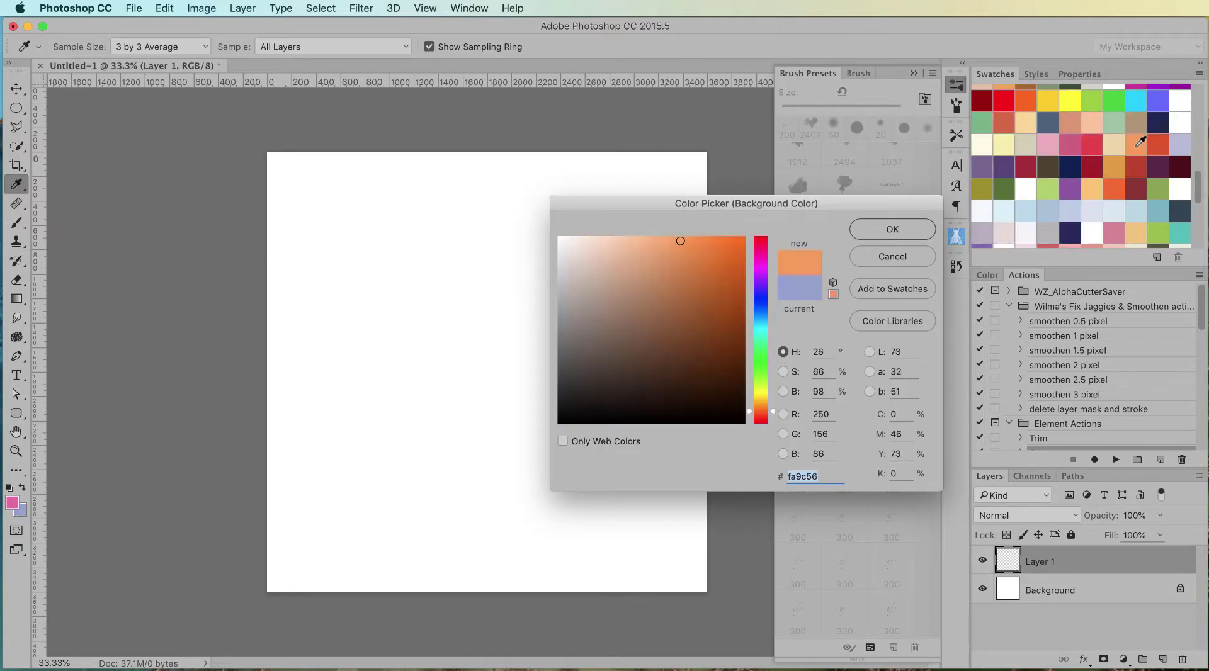
{"action": "left_click", "coordinate": [893, 228]}
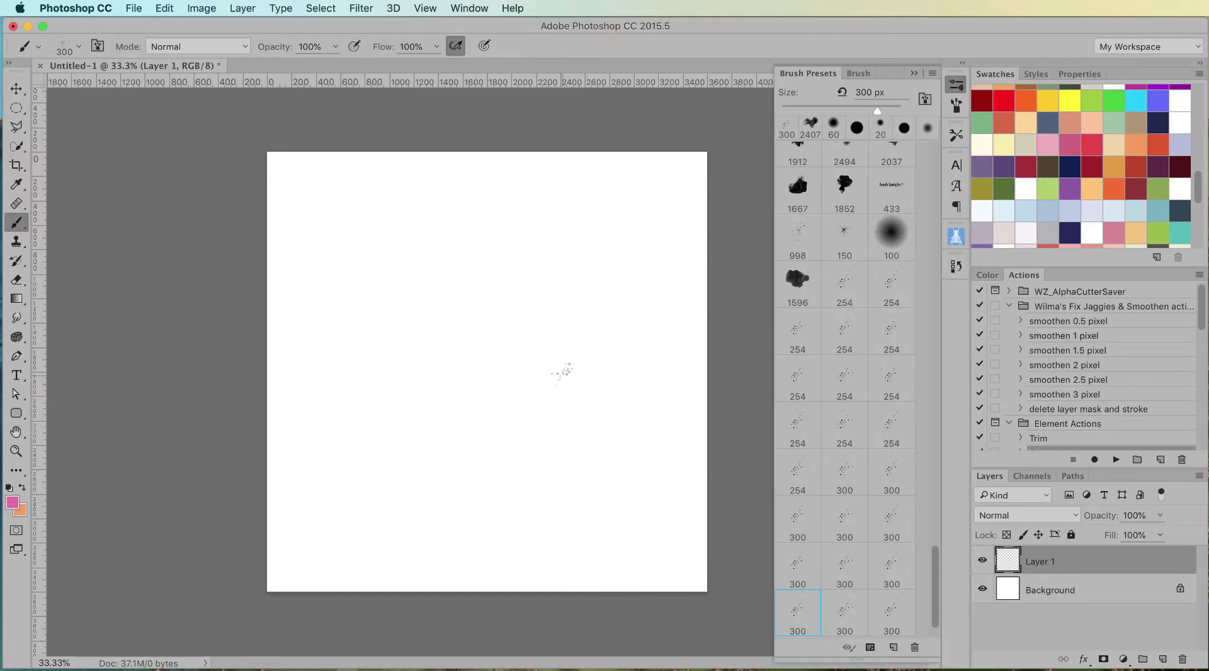
Choose the 2222 px cloud brush and paint pink-orange texture over all of Layer 1
{"action": "scroll", "coordinate": [866, 226], "scroll_direction": "up", "scroll_amount": 5}
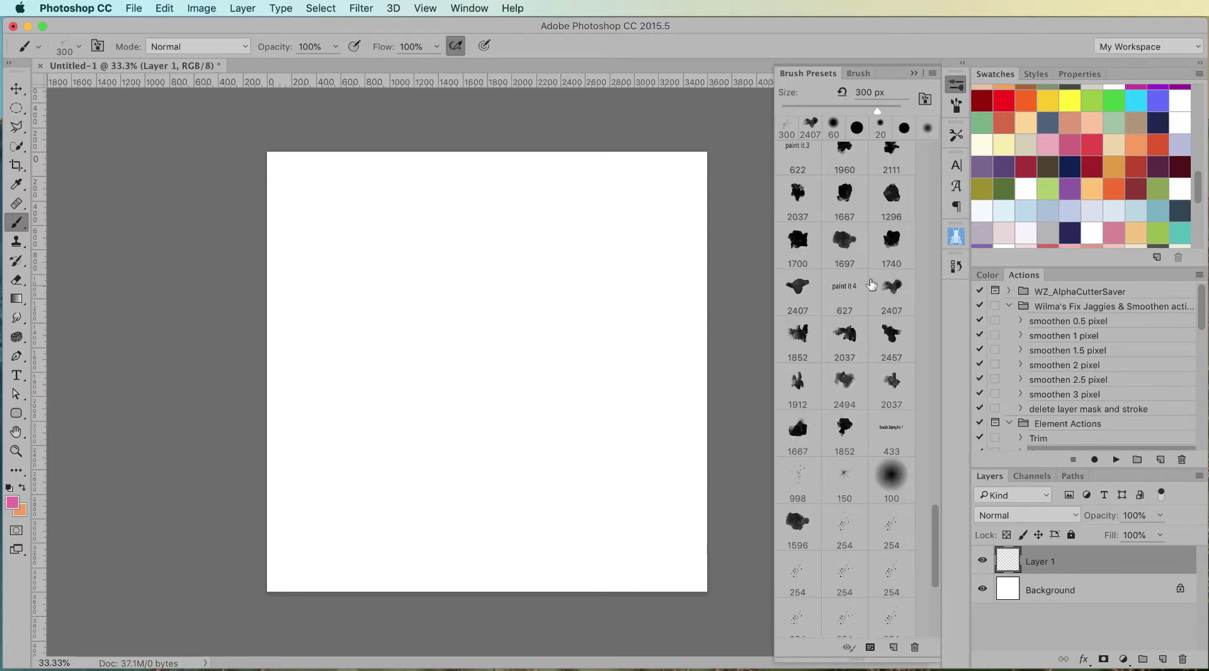
{"action": "scroll", "coordinate": [871, 285], "scroll_direction": "up", "scroll_amount": 2}
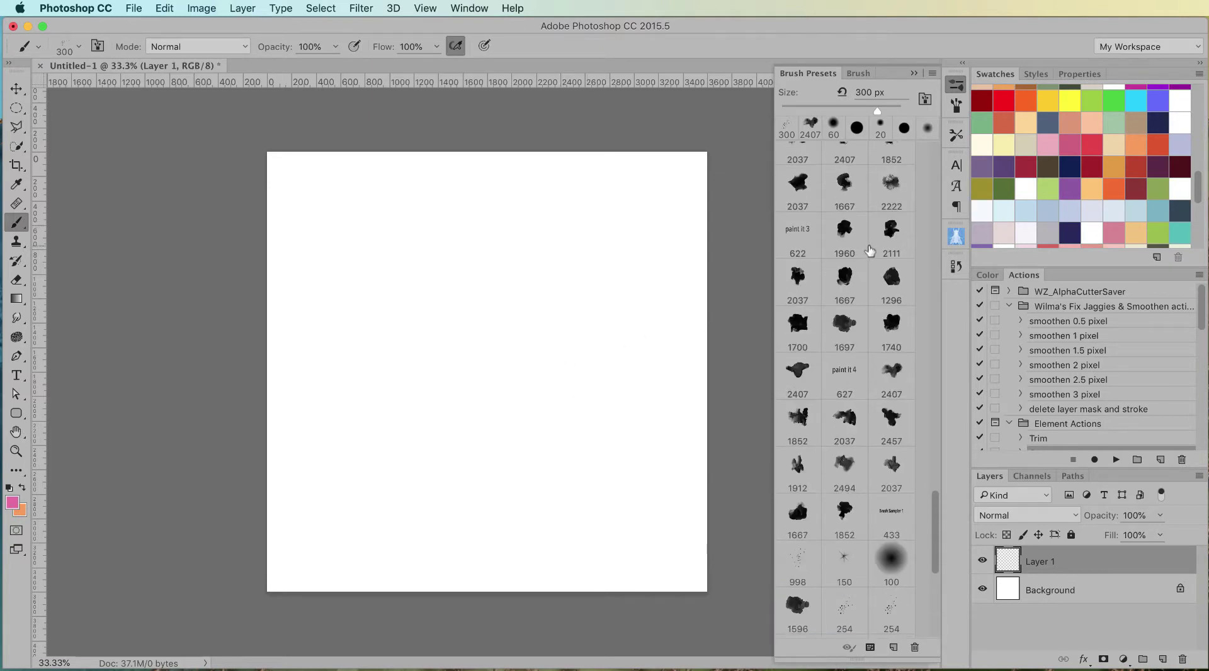
{"action": "left_click", "coordinate": [890, 183]}
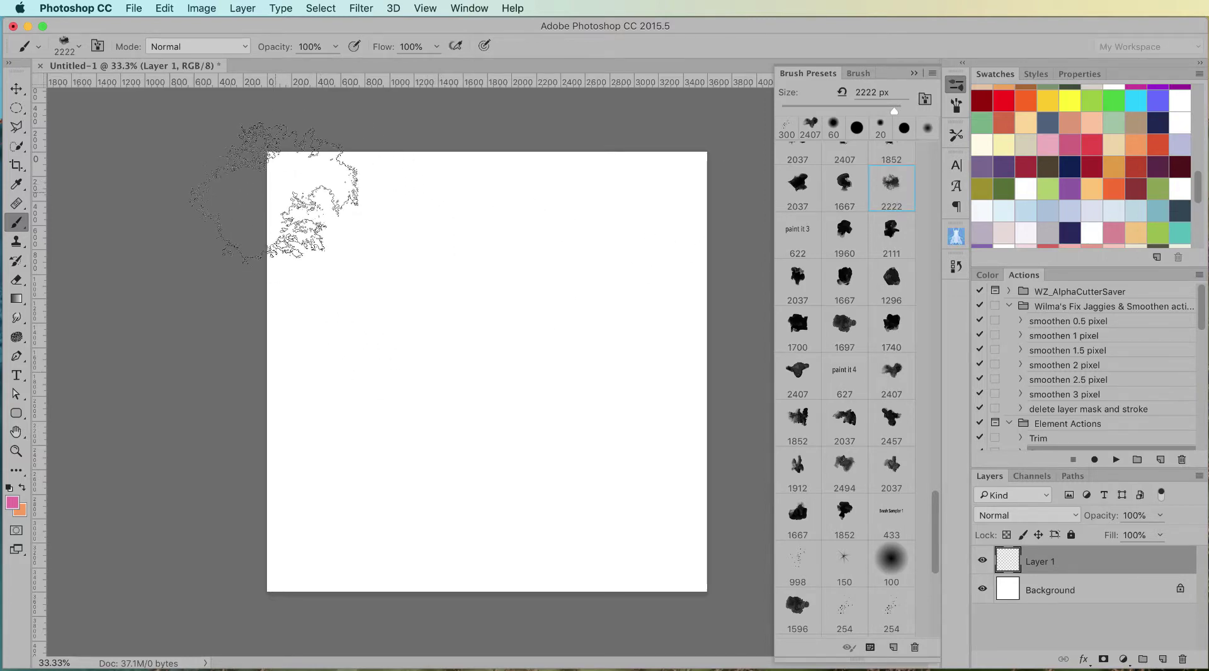
{"action": "mouse_move", "coordinate": [283, 205]}
{"action": "left_mouse_down"}
{"action": "mouse_move", "coordinate": [504, 200]}
{"action": "mouse_move", "coordinate": [468, 197]}
{"action": "mouse_move", "coordinate": [324, 287]}
{"action": "mouse_move", "coordinate": [571, 337]}
{"action": "mouse_move", "coordinate": [445, 427]}
{"action": "mouse_move", "coordinate": [608, 405]}
{"action": "mouse_move", "coordinate": [677, 413]}
{"action": "left_mouse_up"}
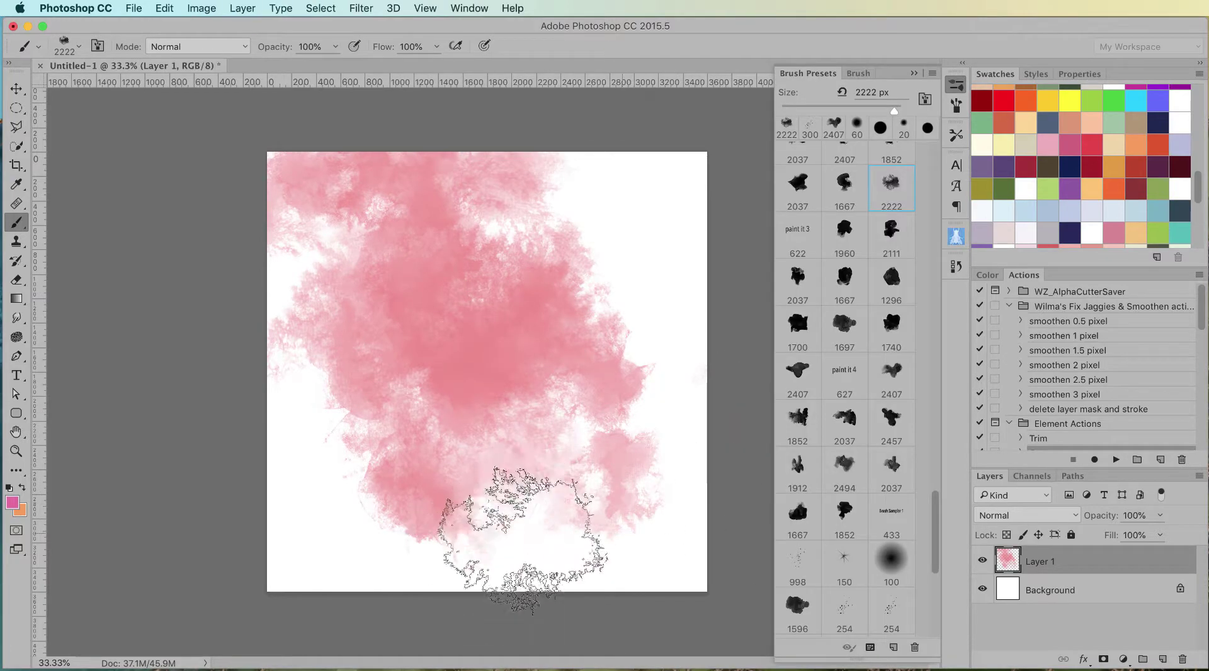
{"action": "mouse_move", "coordinate": [1046, 562]}
{"action": "left_mouse_down"}
{"action": "mouse_move", "coordinate": [862, 535]}
{"action": "mouse_move", "coordinate": [521, 375]}
{"action": "mouse_move", "coordinate": [1112, 543]}
{"action": "left_mouse_up"}
{"action": "mouse_move", "coordinate": [655, 290]}
{"action": "left_mouse_down"}
{"action": "mouse_move", "coordinate": [494, 170]}
{"action": "mouse_move", "coordinate": [591, 254]}
{"action": "mouse_move", "coordinate": [549, 222]}
{"action": "mouse_move", "coordinate": [588, 185]}
{"action": "mouse_move", "coordinate": [606, 254]}
{"action": "mouse_move", "coordinate": [577, 199]}
{"action": "mouse_move", "coordinate": [578, 213]}
{"action": "mouse_move", "coordinate": [612, 194]}
{"action": "mouse_move", "coordinate": [576, 211]}
{"action": "mouse_move", "coordinate": [556, 188]}
{"action": "mouse_move", "coordinate": [593, 158]}
{"action": "mouse_move", "coordinate": [541, 161]}
{"action": "mouse_move", "coordinate": [645, 205]}
{"action": "mouse_move", "coordinate": [589, 463]}
{"action": "mouse_move", "coordinate": [628, 503]}
{"action": "mouse_move", "coordinate": [513, 580]}
{"action": "mouse_move", "coordinate": [410, 572]}
{"action": "mouse_move", "coordinate": [325, 537]}
{"action": "mouse_move", "coordinate": [287, 541]}
{"action": "mouse_move", "coordinate": [359, 442]}
{"action": "mouse_move", "coordinate": [304, 408]}
{"action": "mouse_move", "coordinate": [266, 324]}
{"action": "mouse_move", "coordinate": [251, 254]}
{"action": "mouse_move", "coordinate": [321, 224]}
{"action": "mouse_move", "coordinate": [293, 258]}
{"action": "mouse_move", "coordinate": [288, 189]}
{"action": "mouse_move", "coordinate": [231, 296]}
{"action": "mouse_move", "coordinate": [284, 292]}
{"action": "mouse_move", "coordinate": [352, 192]}
{"action": "mouse_move", "coordinate": [381, 220]}
{"action": "mouse_move", "coordinate": [464, 174]}
{"action": "mouse_move", "coordinate": [530, 202]}
{"action": "mouse_move", "coordinate": [478, 211]}
{"action": "mouse_move", "coordinate": [445, 200]}
{"action": "mouse_move", "coordinate": [554, 211]}
{"action": "mouse_move", "coordinate": [616, 198]}
{"action": "mouse_move", "coordinate": [671, 155]}
{"action": "mouse_move", "coordinate": [646, 286]}
{"action": "mouse_move", "coordinate": [667, 322]}
{"action": "mouse_move", "coordinate": [636, 314]}
{"action": "mouse_move", "coordinate": [601, 279]}
{"action": "mouse_move", "coordinate": [666, 306]}
{"action": "mouse_move", "coordinate": [685, 349]}
{"action": "mouse_move", "coordinate": [626, 338]}
{"action": "mouse_move", "coordinate": [632, 410]}
{"action": "mouse_move", "coordinate": [689, 451]}
{"action": "mouse_move", "coordinate": [645, 575]}
{"action": "mouse_move", "coordinate": [646, 543]}
{"action": "mouse_move", "coordinate": [621, 567]}
{"action": "mouse_move", "coordinate": [655, 558]}
{"action": "mouse_move", "coordinate": [571, 554]}
{"action": "mouse_move", "coordinate": [557, 567]}
{"action": "mouse_move", "coordinate": [593, 541]}
{"action": "mouse_move", "coordinate": [585, 516]}
{"action": "mouse_move", "coordinate": [549, 526]}
{"action": "mouse_move", "coordinate": [507, 573]}
{"action": "mouse_move", "coordinate": [578, 528]}
{"action": "mouse_move", "coordinate": [528, 546]}
{"action": "mouse_move", "coordinate": [374, 533]}
{"action": "mouse_move", "coordinate": [306, 496]}
{"action": "mouse_move", "coordinate": [324, 523]}
{"action": "mouse_move", "coordinate": [289, 571]}
{"action": "mouse_move", "coordinate": [283, 516]}
{"action": "mouse_move", "coordinate": [315, 202]}
{"action": "mouse_move", "coordinate": [491, 510]}
{"action": "mouse_move", "coordinate": [634, 563]}
{"action": "mouse_move", "coordinate": [558, 542]}
{"action": "mouse_move", "coordinate": [126, 557]}
{"action": "mouse_move", "coordinate": [280, 523]}
{"action": "mouse_move", "coordinate": [742, 270]}
{"action": "mouse_move", "coordinate": [648, 189]}
{"action": "mouse_move", "coordinate": [441, 409]}
{"action": "mouse_move", "coordinate": [290, 418]}
{"action": "mouse_move", "coordinate": [356, 384]}
{"action": "mouse_move", "coordinate": [358, 395]}
{"action": "mouse_move", "coordinate": [310, 391]}
{"action": "mouse_move", "coordinate": [310, 256]}
{"action": "mouse_move", "coordinate": [378, 255]}
{"action": "mouse_move", "coordinate": [475, 208]}
{"action": "mouse_move", "coordinate": [296, 513]}
{"action": "mouse_move", "coordinate": [329, 540]}
{"action": "mouse_move", "coordinate": [559, 445]}
{"action": "mouse_move", "coordinate": [654, 378]}
{"action": "mouse_move", "coordinate": [688, 459]}
{"action": "mouse_move", "coordinate": [688, 531]}
{"action": "mouse_move", "coordinate": [640, 133]}
{"action": "mouse_move", "coordinate": [630, 158]}
{"action": "left_mouse_up"}
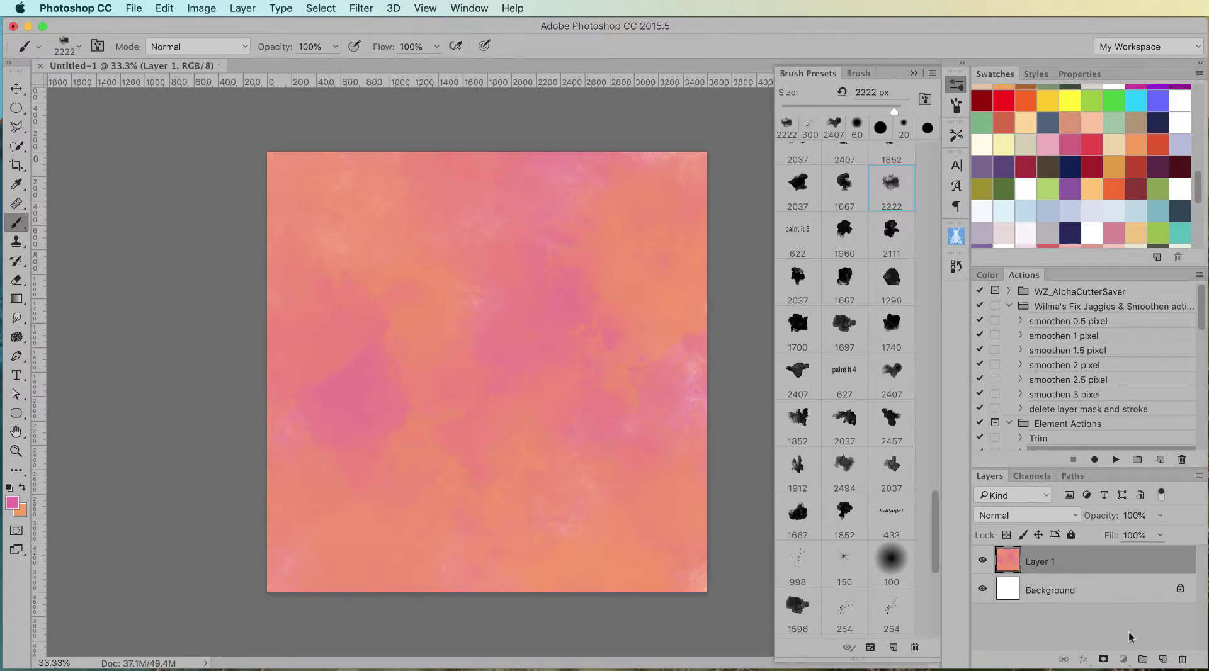
Add empty Layer 2 above the watercolor and select the 300 px damask lace brush
{"action": "left_click", "coordinate": [1163, 659]}
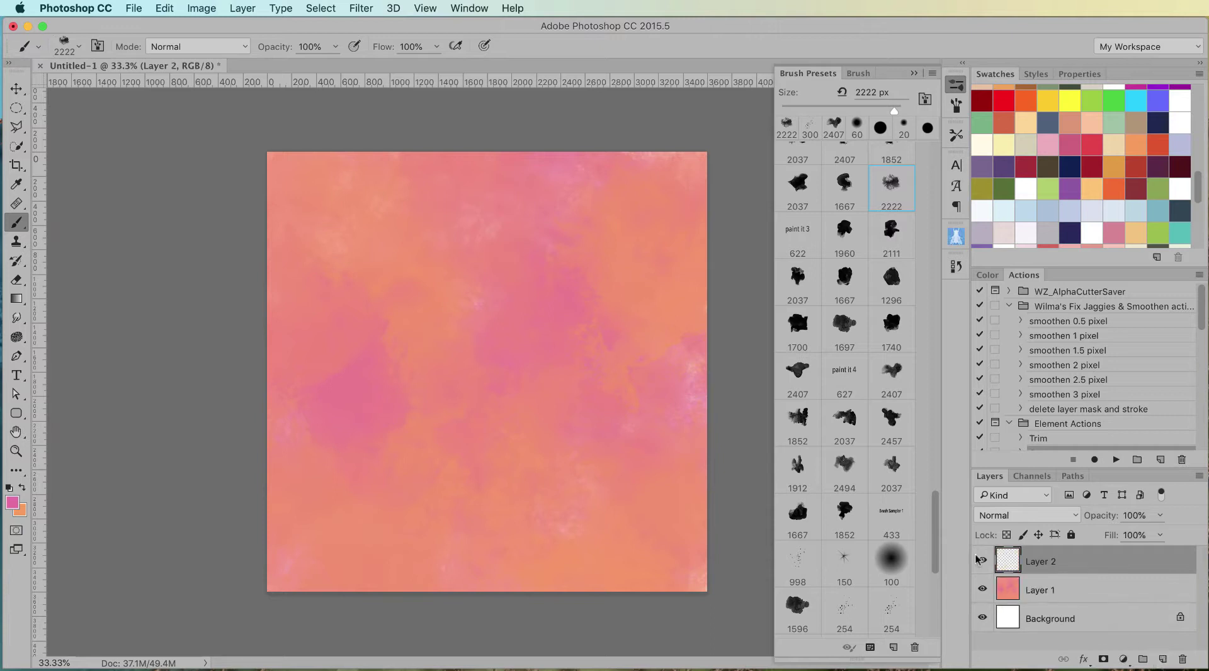
{"action": "mouse_move", "coordinate": [934, 514]}
{"action": "left_mouse_down"}
{"action": "mouse_move", "coordinate": [921, 610]}
{"action": "mouse_move", "coordinate": [943, 557]}
{"action": "mouse_move", "coordinate": [943, 571]}
{"action": "left_mouse_up"}
{"action": "scroll", "coordinate": [936, 572], "scroll_direction": "down", "scroll_amount": 2}
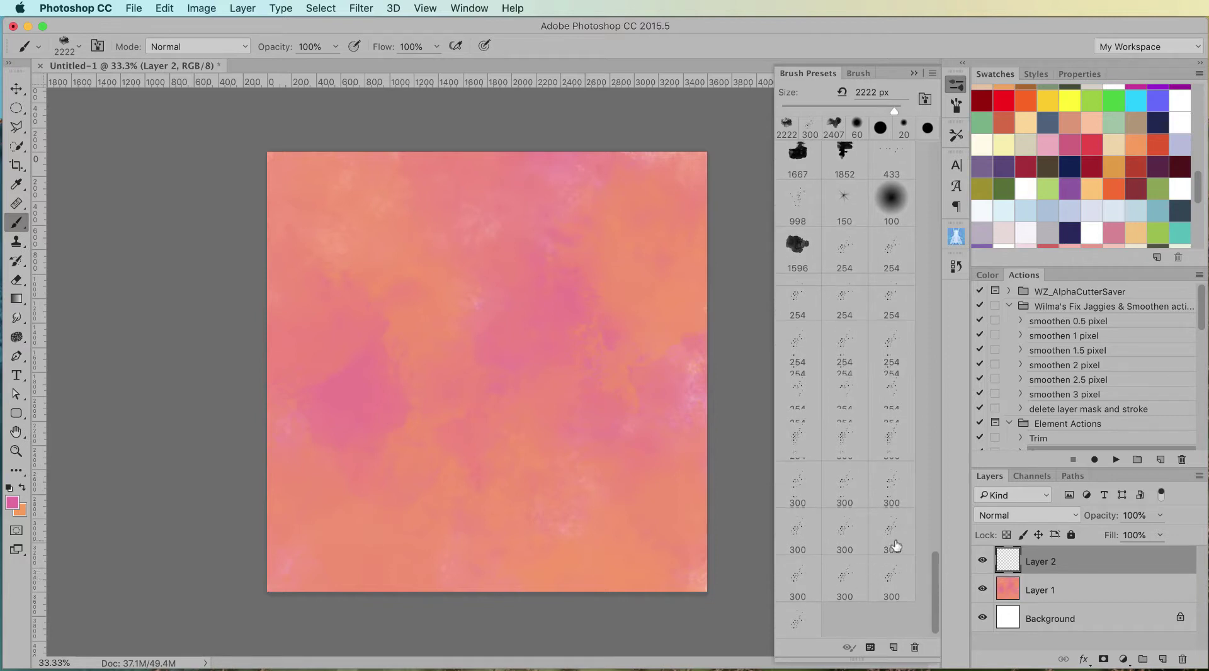
{"action": "left_click", "coordinate": [897, 533]}
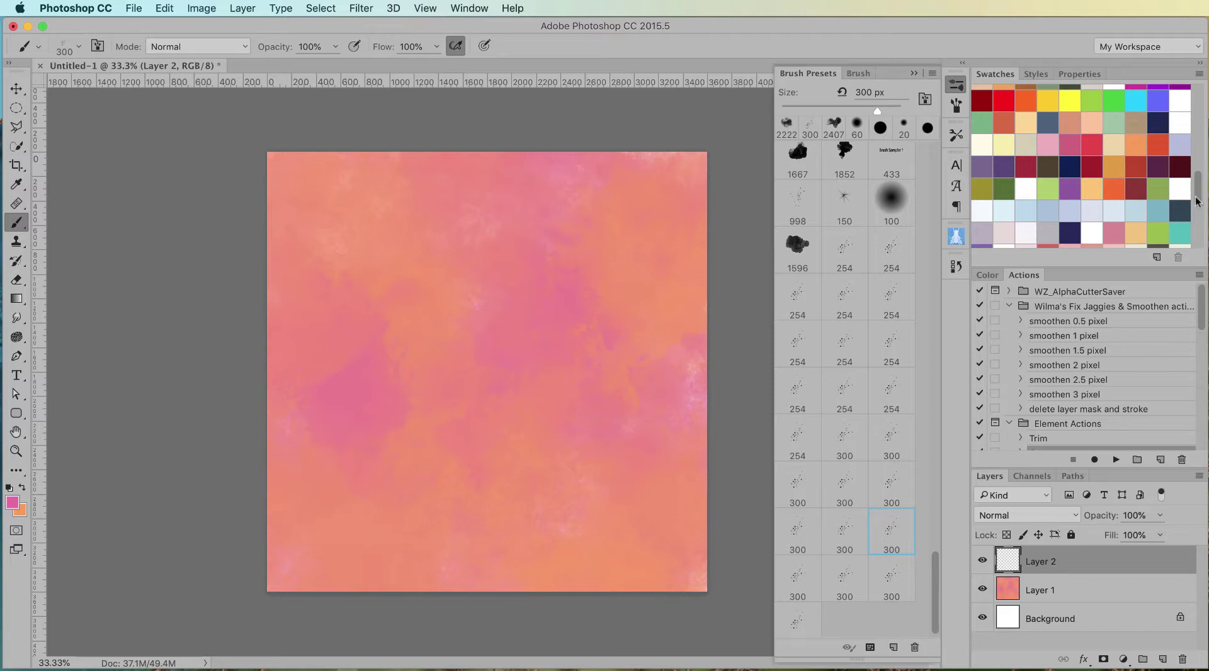
Make white the painting colour
{"action": "left_click_drag", "start_coordinate": [1198, 200], "coordinate": [1205, 131]}
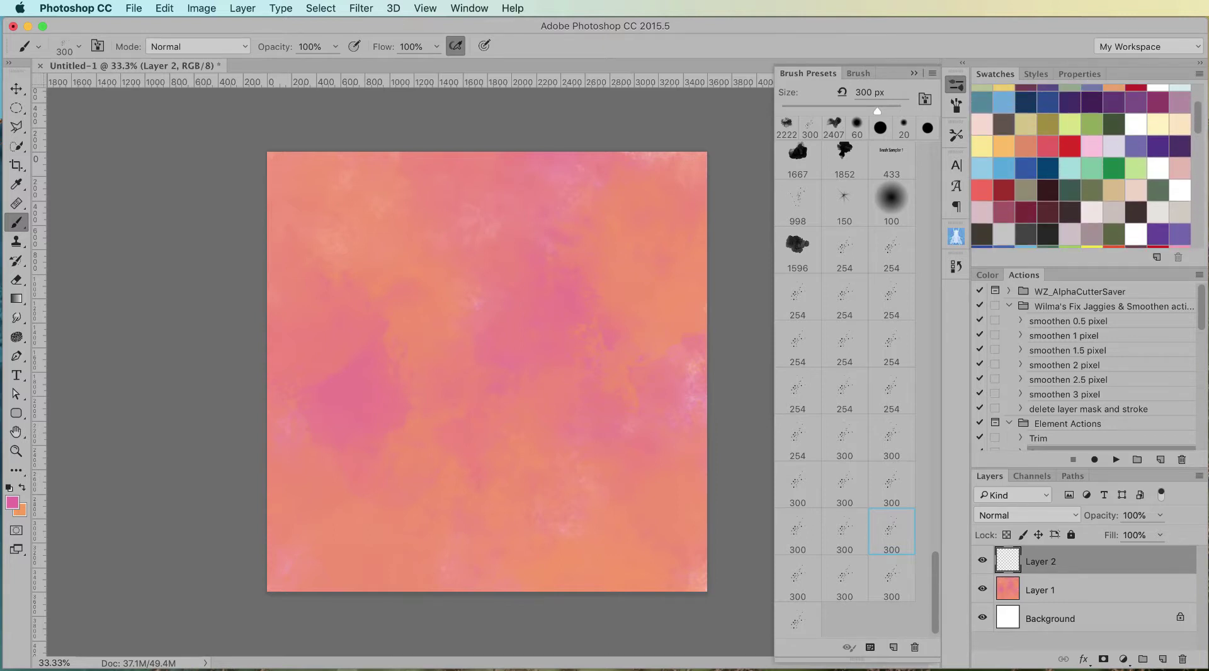
{"action": "scroll", "coordinate": [1143, 213], "scroll_direction": "down", "scroll_amount": 2}
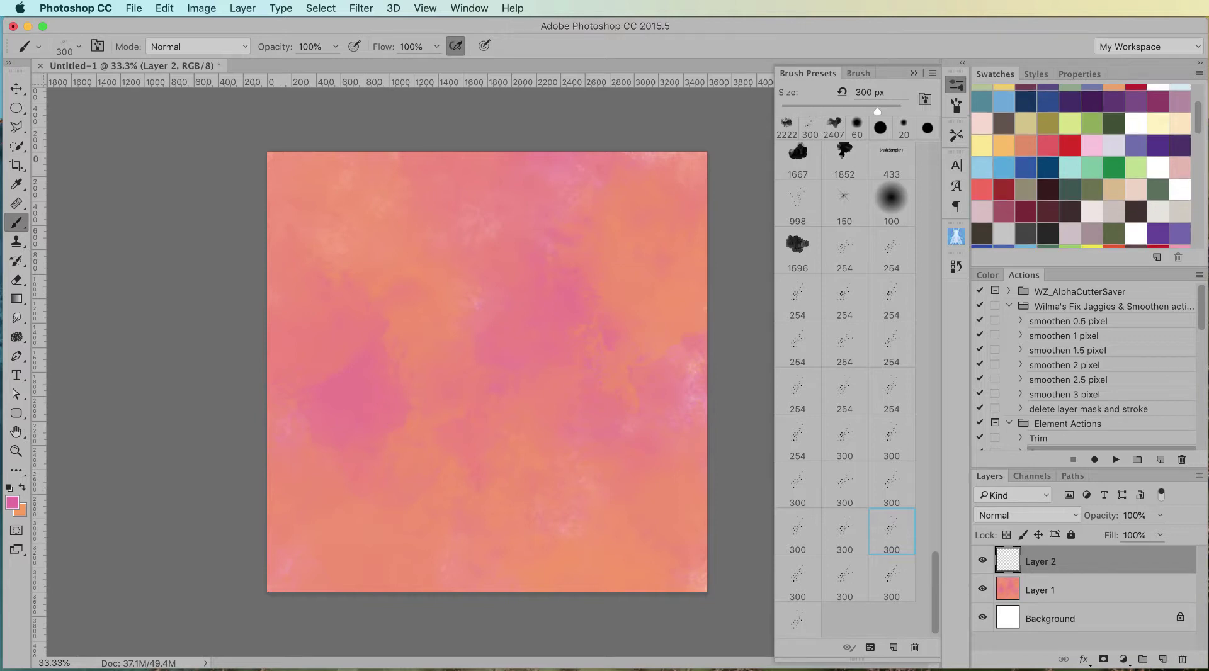
{"action": "left_click", "coordinate": [1176, 191]}
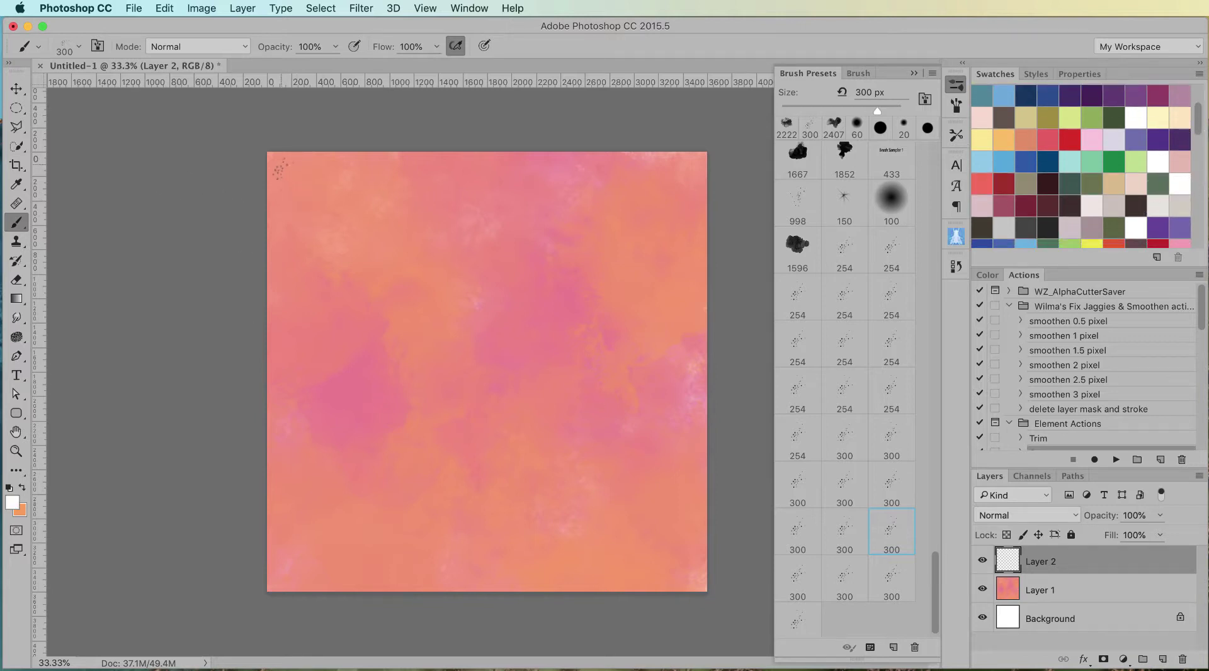
Stamp white lace down the left edge of the square and zoom in on it
{"action": "mouse_move", "coordinate": [278, 197]}
{"action": "left_mouse_down"}
{"action": "mouse_move", "coordinate": [277, 235]}
{"action": "mouse_move", "coordinate": [305, 265]}
{"action": "mouse_move", "coordinate": [289, 289]}
{"action": "mouse_move", "coordinate": [282, 265]}
{"action": "left_mouse_up"}
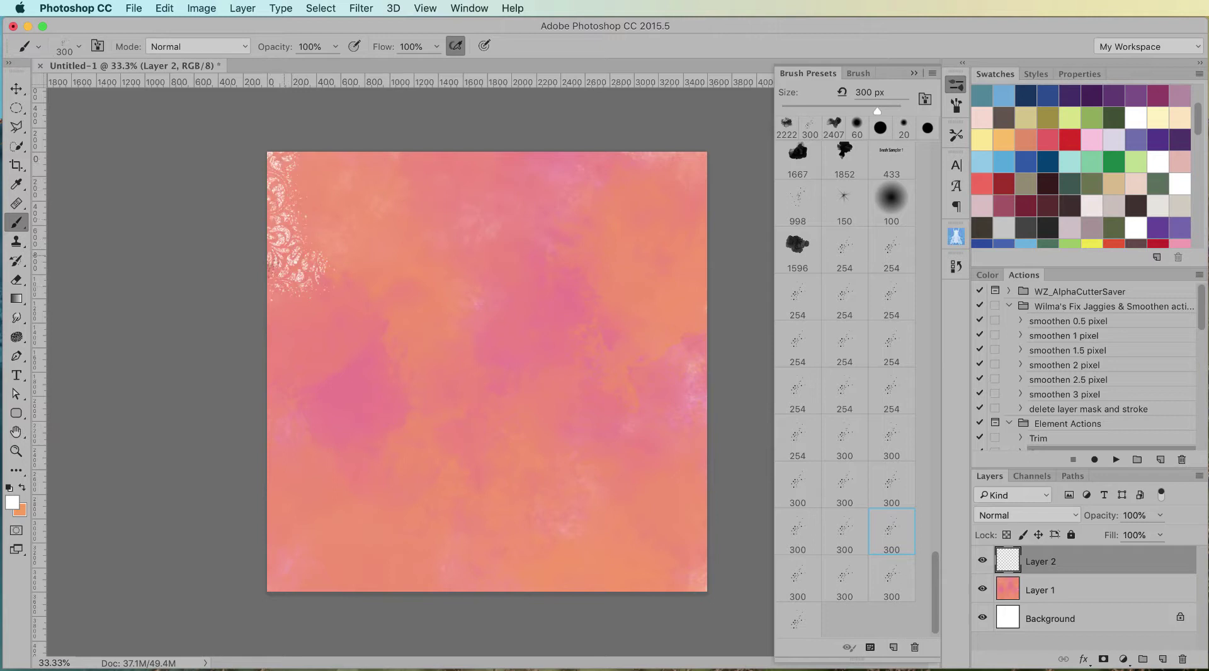
{"action": "mouse_move", "coordinate": [279, 309]}
{"action": "left_mouse_down"}
{"action": "mouse_move", "coordinate": [343, 328]}
{"action": "mouse_move", "coordinate": [312, 353]}
{"action": "mouse_move", "coordinate": [284, 340]}
{"action": "mouse_move", "coordinate": [277, 393]}
{"action": "mouse_move", "coordinate": [296, 434]}
{"action": "mouse_move", "coordinate": [293, 409]}
{"action": "mouse_move", "coordinate": [284, 449]}
{"action": "mouse_move", "coordinate": [292, 246]}
{"action": "left_mouse_up"}
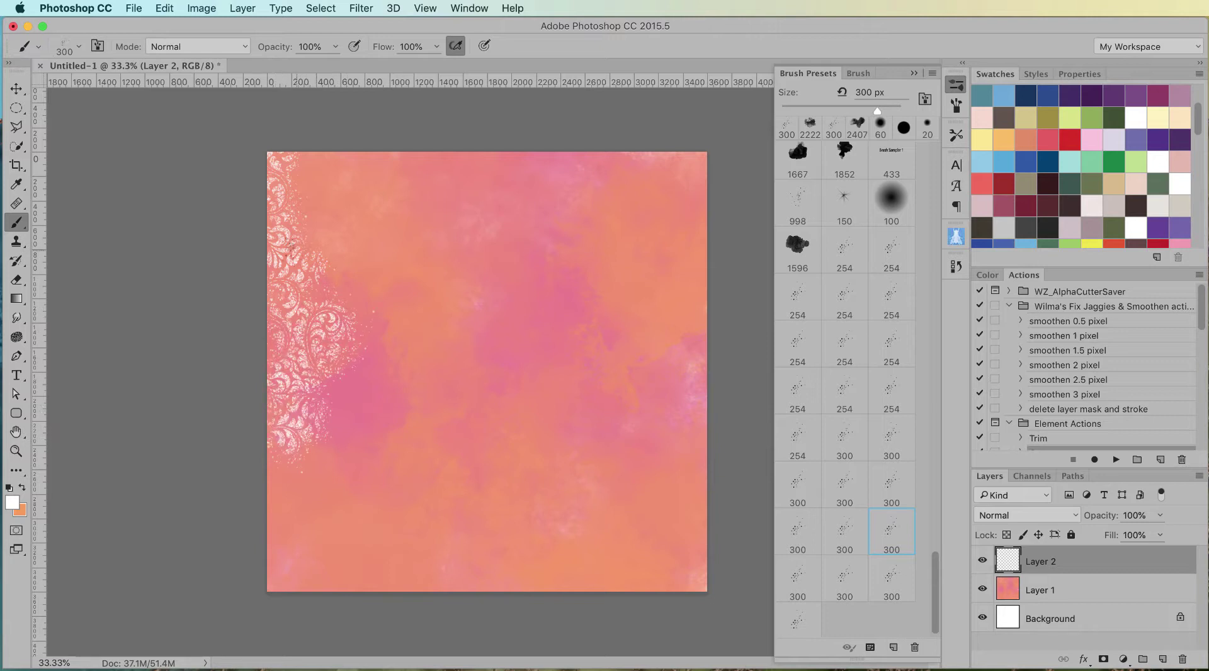
{"action": "left_click_drag", "start_coordinate": [300, 185], "coordinate": [310, 160]}
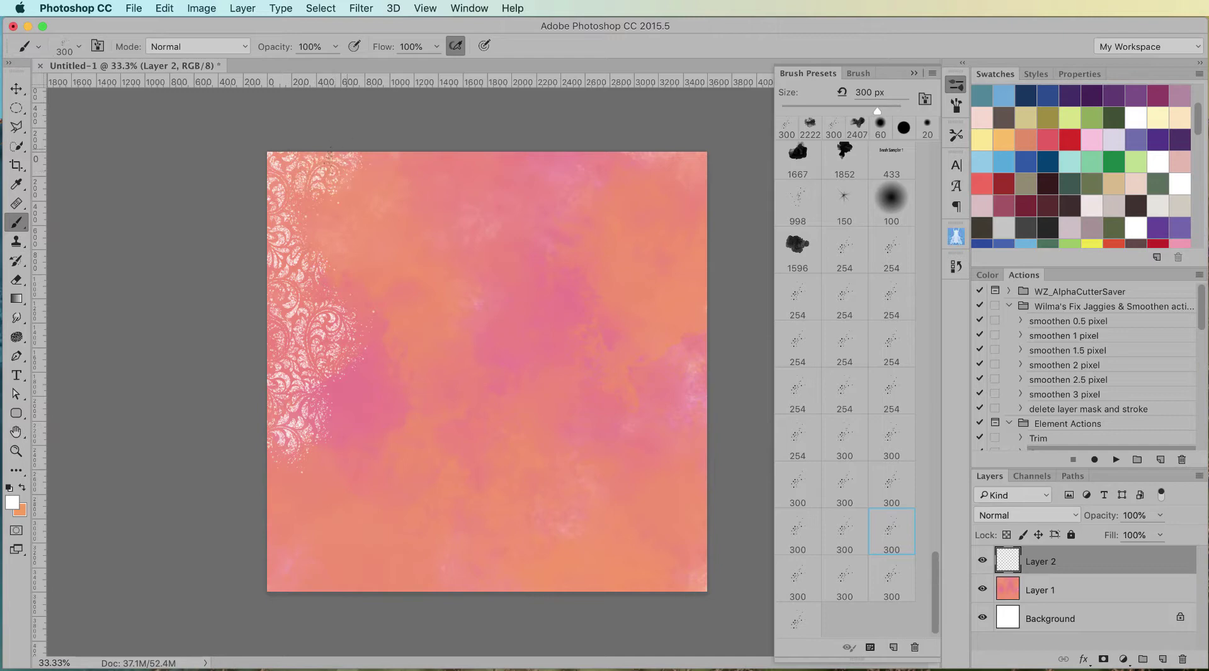
{"action": "key", "text": "z"}
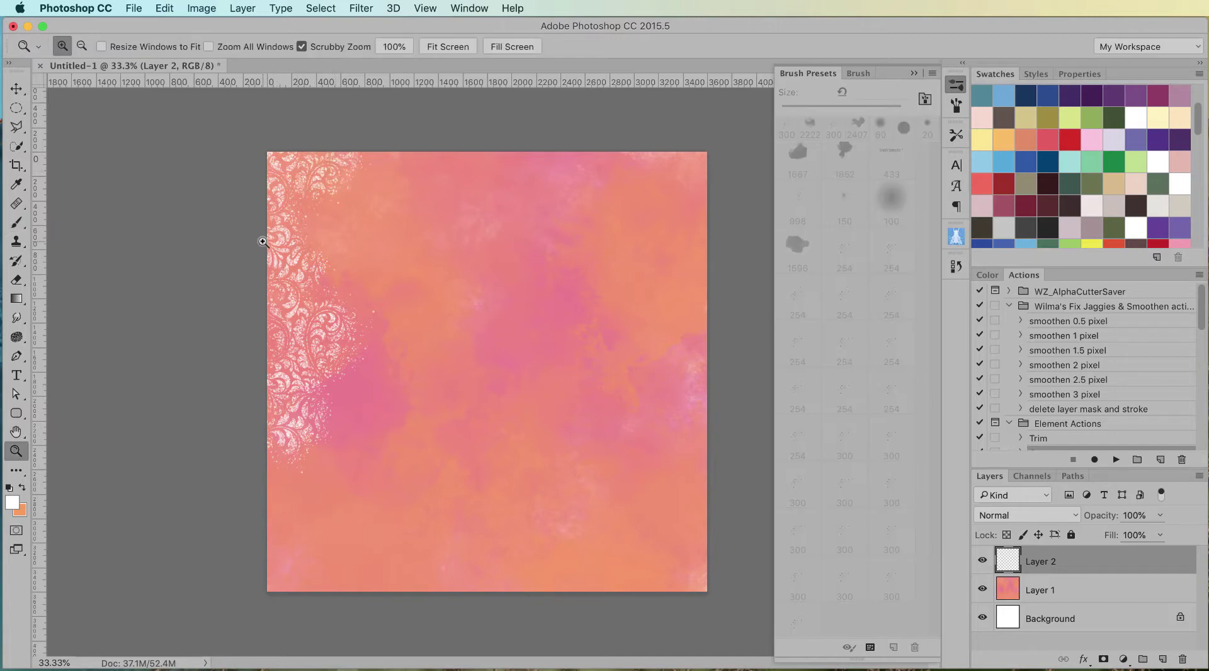
{"action": "left_click", "coordinate": [332, 206]}
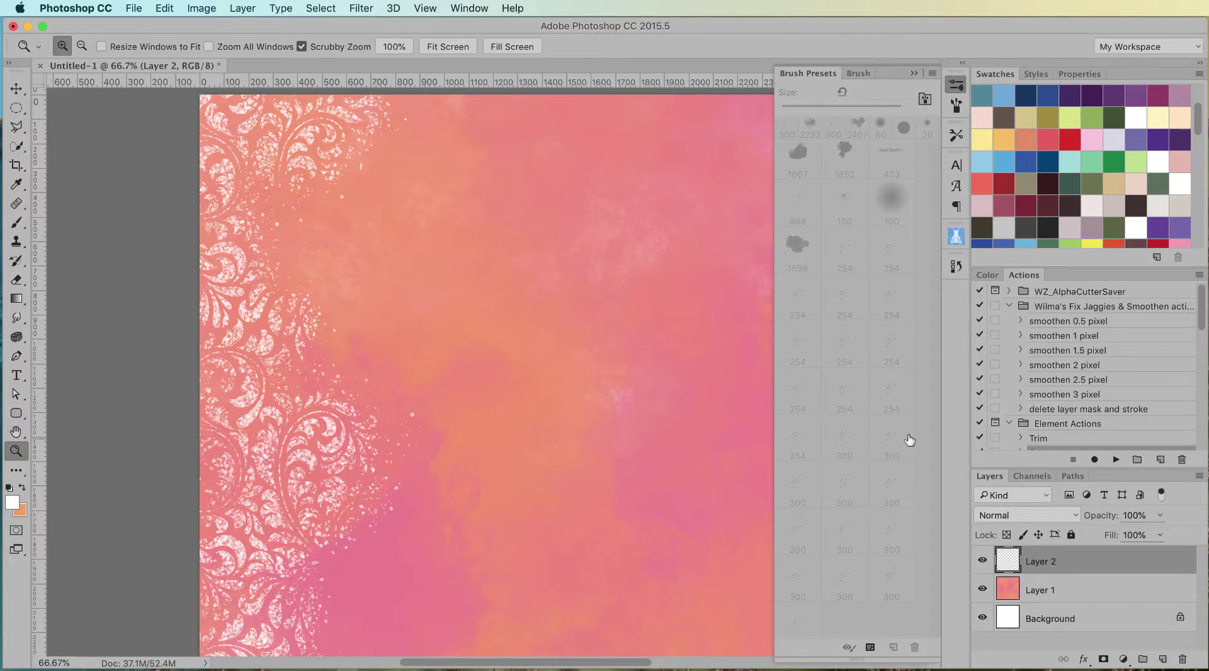
Paint white lace along the top edge with a different 300 px lace brush
{"action": "key", "text": "b"}
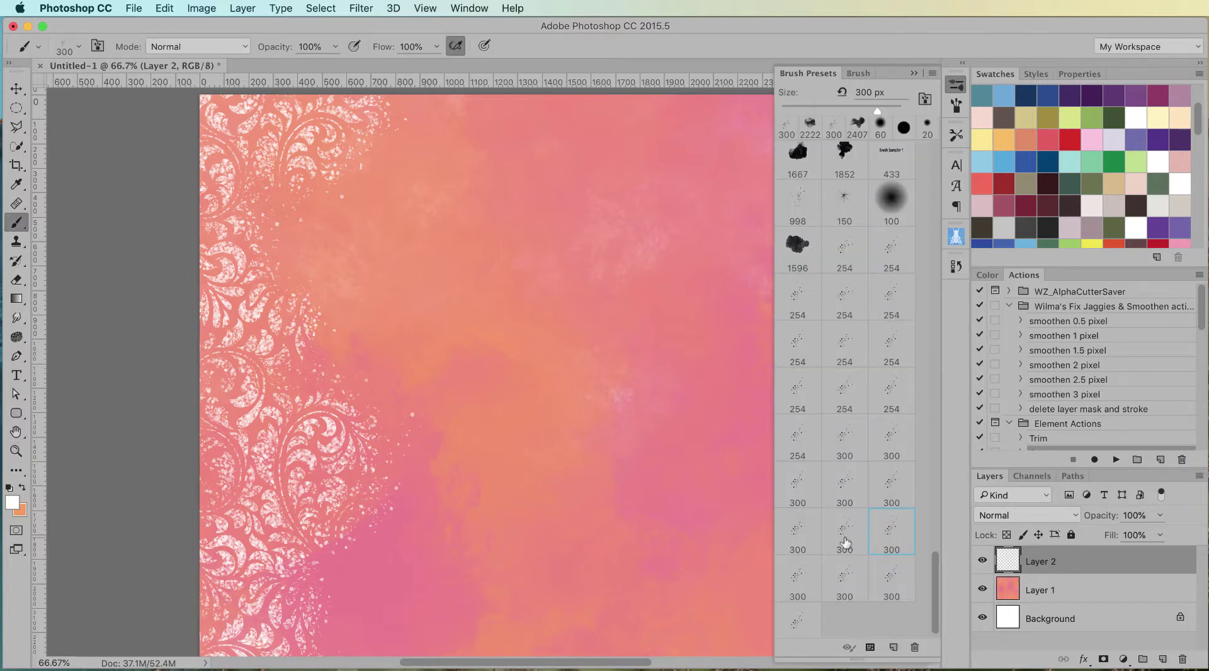
{"action": "left_click", "coordinate": [799, 531]}
{"action": "mouse_move", "coordinate": [437, 191]}
{"action": "left_mouse_down"}
{"action": "mouse_move", "coordinate": [286, 367]}
{"action": "mouse_move", "coordinate": [274, 427]}
{"action": "left_mouse_up"}
{"action": "mouse_move", "coordinate": [478, 362]}
{"action": "left_mouse_down"}
{"action": "mouse_move", "coordinate": [510, 346]}
{"action": "mouse_move", "coordinate": [525, 371]}
{"action": "mouse_move", "coordinate": [488, 364]}
{"action": "mouse_move", "coordinate": [627, 317]}
{"action": "mouse_move", "coordinate": [658, 340]}
{"action": "mouse_move", "coordinate": [674, 324]}
{"action": "mouse_move", "coordinate": [700, 326]}
{"action": "mouse_move", "coordinate": [750, 377]}
{"action": "left_mouse_up"}
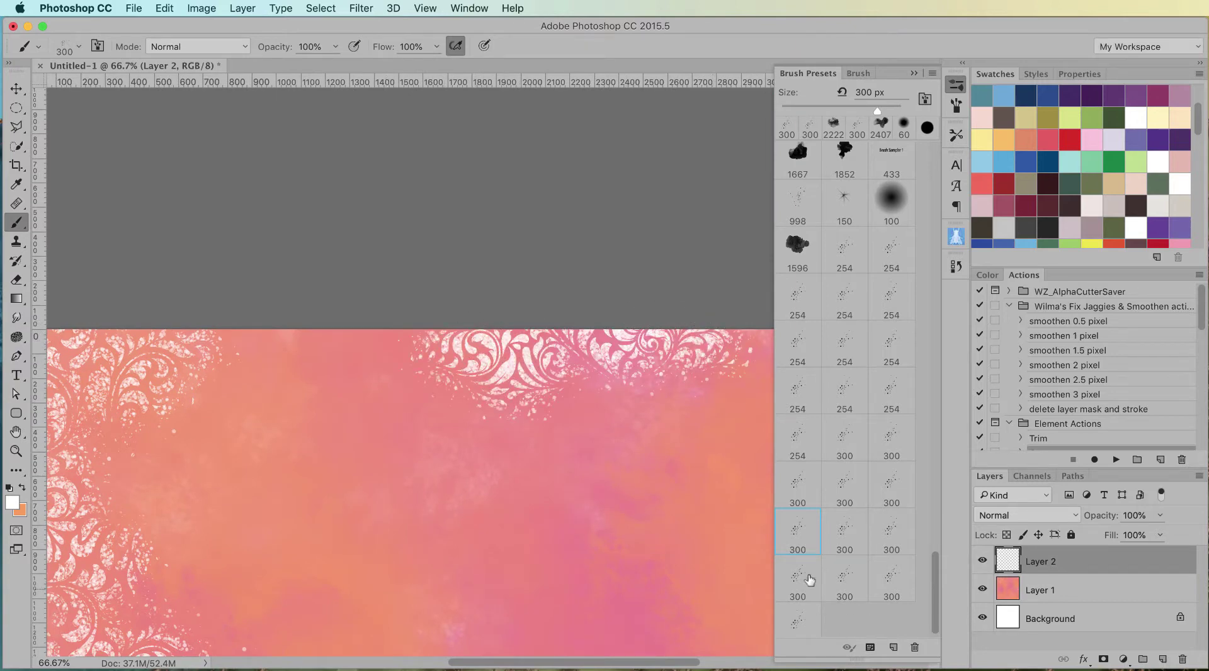
Paint lace down the right edge with another 300 px lace tip, then zoom out
{"action": "left_click", "coordinate": [891, 485]}
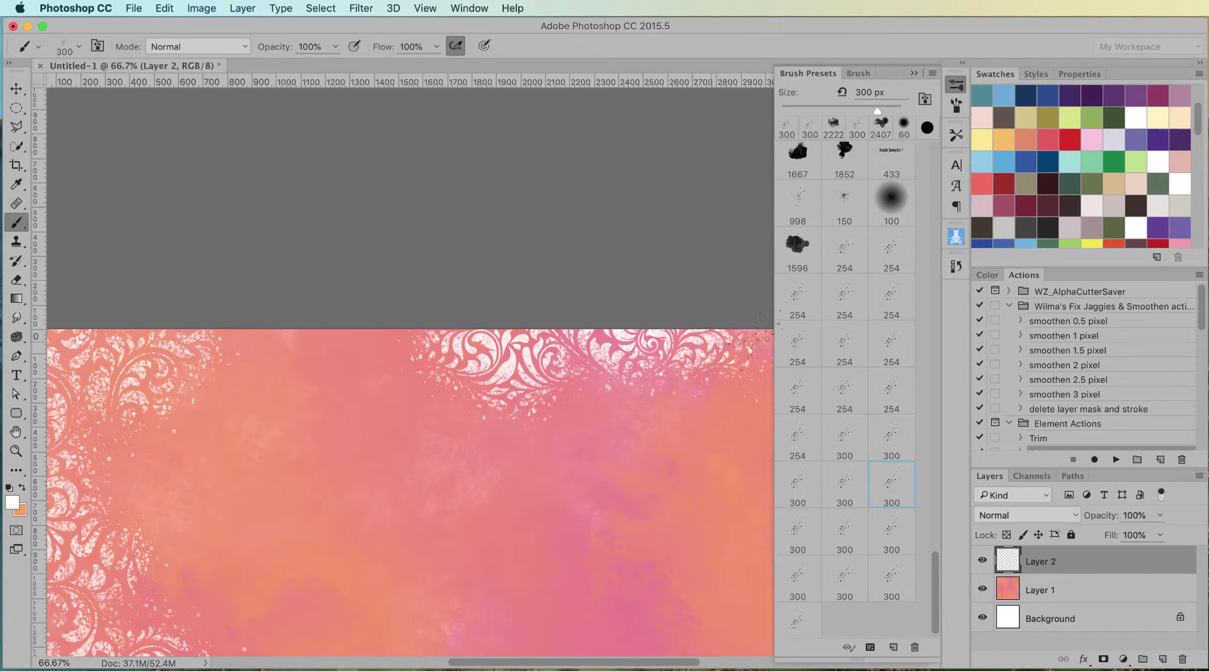
{"action": "scroll", "coordinate": [446, 338], "scroll_direction": "down", "scroll_amount": 5}
{"action": "scroll", "coordinate": [445, 338], "scroll_direction": "right", "scroll_amount": 7}
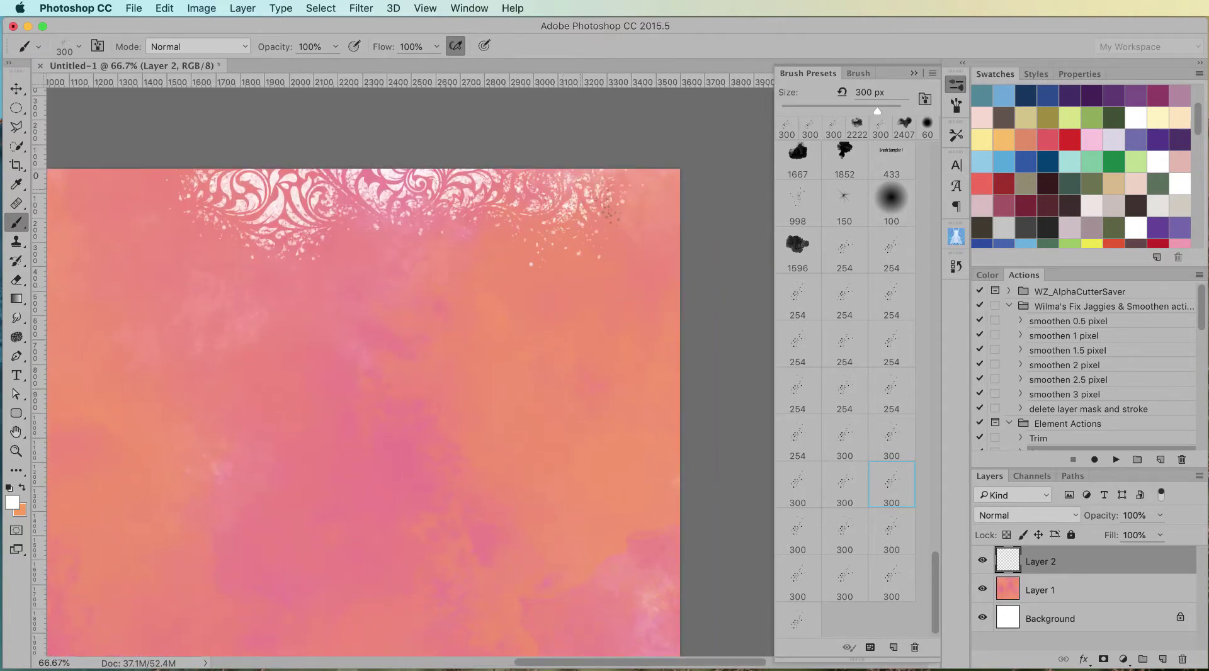
{"action": "mouse_move", "coordinate": [607, 211]}
{"action": "left_mouse_down"}
{"action": "mouse_move", "coordinate": [633, 240]}
{"action": "mouse_move", "coordinate": [614, 284]}
{"action": "mouse_move", "coordinate": [611, 352]}
{"action": "mouse_move", "coordinate": [658, 507]}
{"action": "mouse_move", "coordinate": [636, 535]}
{"action": "mouse_move", "coordinate": [636, 573]}
{"action": "left_mouse_up"}
{"action": "mouse_move", "coordinate": [630, 271]}
{"action": "left_mouse_down"}
{"action": "mouse_move", "coordinate": [655, 403]}
{"action": "mouse_move", "coordinate": [661, 196]}
{"action": "mouse_move", "coordinate": [649, 176]}
{"action": "left_mouse_up"}
{"action": "key", "text": "z"}
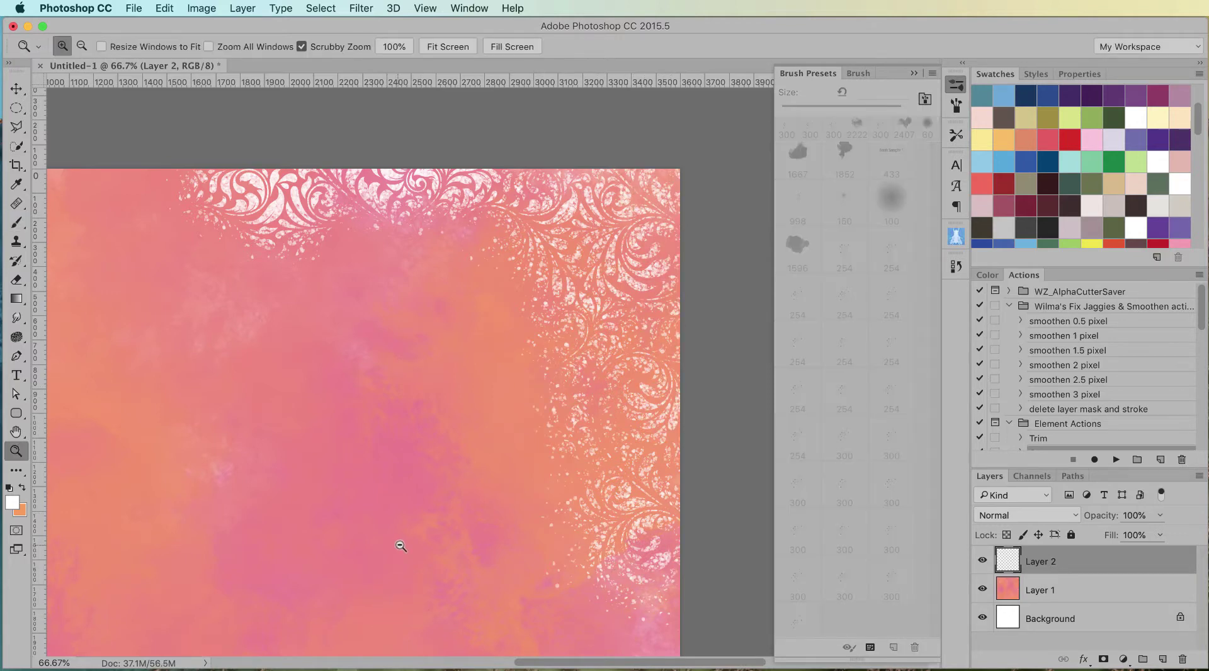
{"action": "key", "text": "super+minus"}
{"action": "key", "text": "super+minus"}
{"action": "key", "text": "super+minus"}
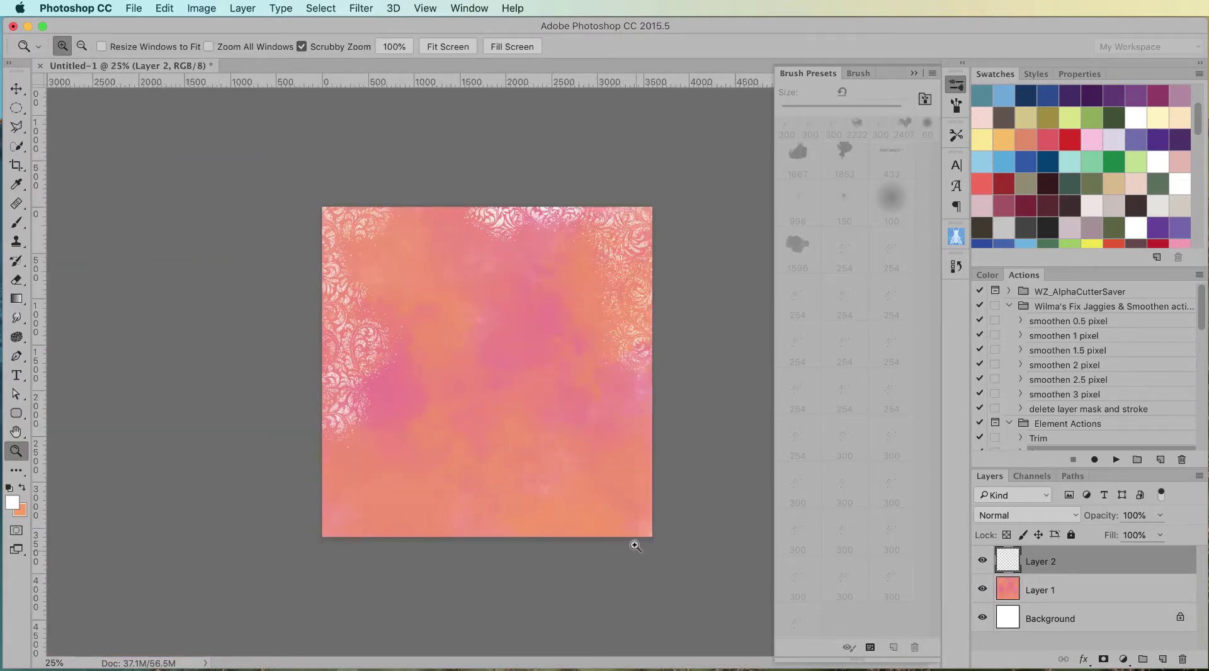
Paint white lace over the lower-right corner
{"action": "key", "text": "b"}
{"action": "mouse_move", "coordinate": [585, 501]}
{"action": "left_mouse_down"}
{"action": "mouse_move", "coordinate": [629, 524]}
{"action": "mouse_move", "coordinate": [611, 500]}
{"action": "mouse_move", "coordinate": [630, 461]}
{"action": "mouse_move", "coordinate": [636, 425]}
{"action": "left_mouse_up"}
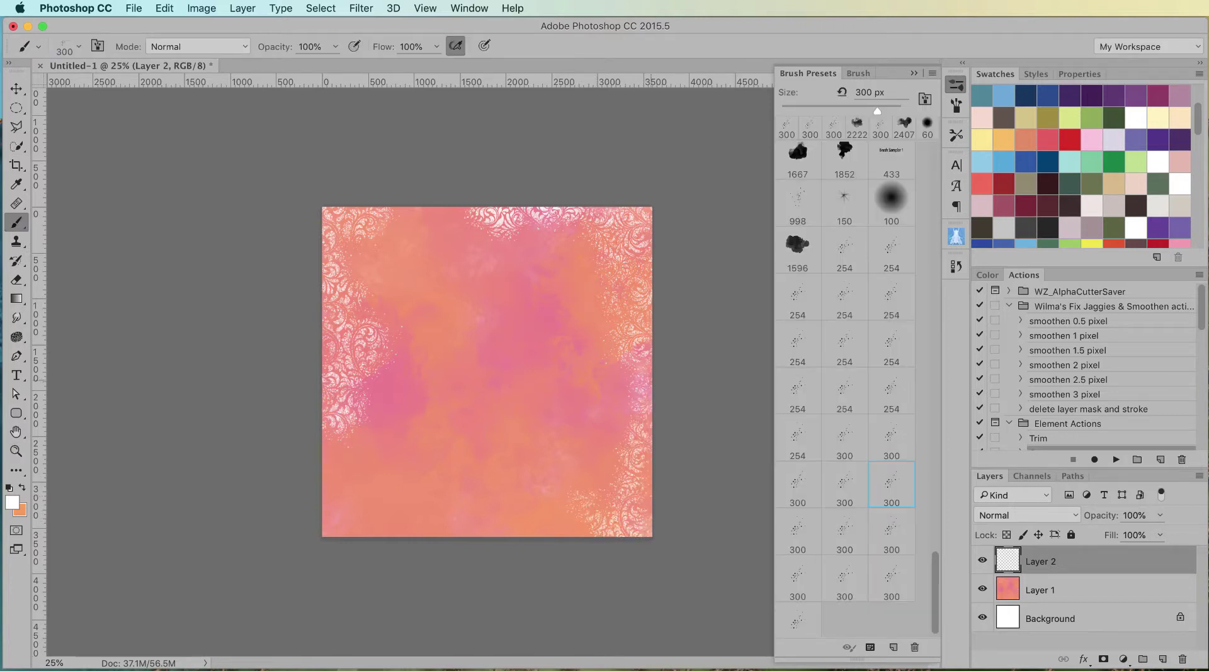
{"action": "mouse_move", "coordinate": [574, 531]}
{"action": "left_mouse_down"}
{"action": "mouse_move", "coordinate": [564, 454]}
{"action": "mouse_move", "coordinate": [570, 504]}
{"action": "left_mouse_up"}
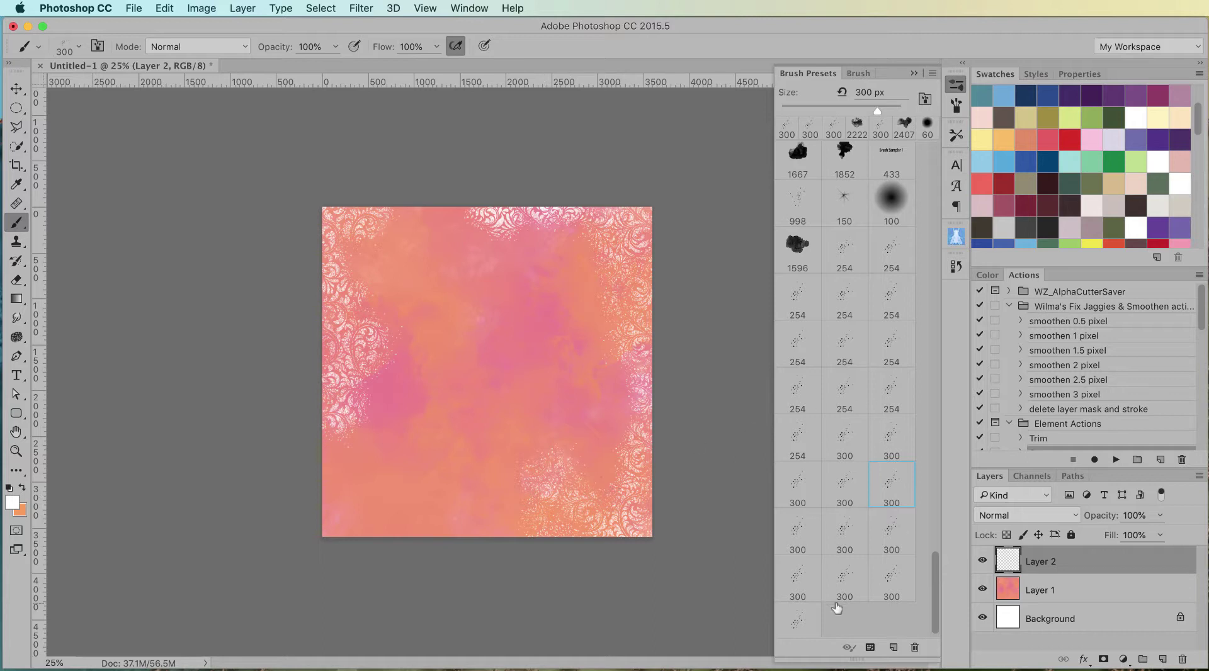
Try a 254 px lace dab at the bottom centre, then undo it
{"action": "left_click", "coordinate": [802, 428]}
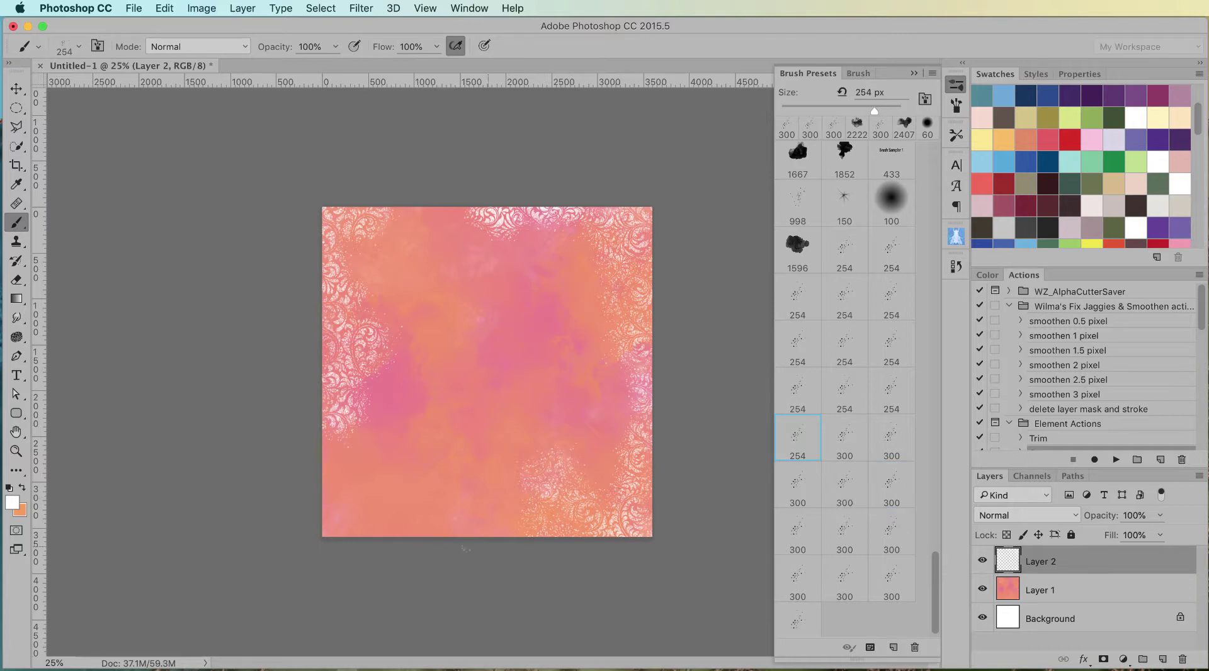
{"action": "left_click_drag", "start_coordinate": [456, 520], "coordinate": [441, 525]}
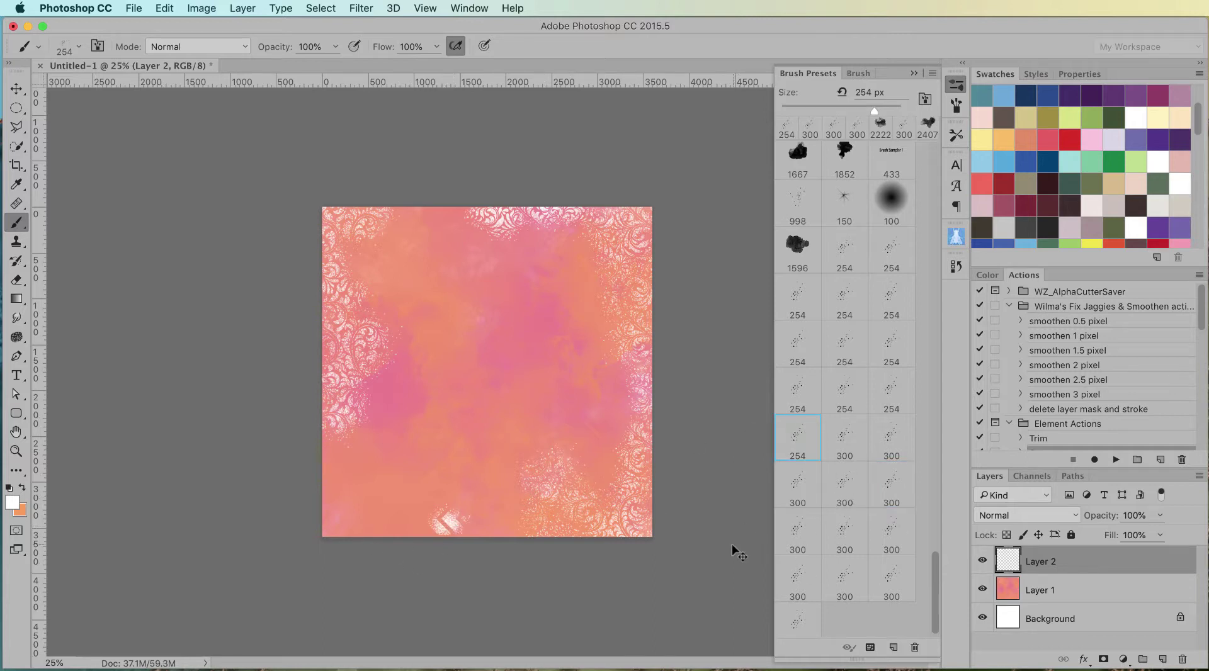
{"action": "key", "text": "super+z"}
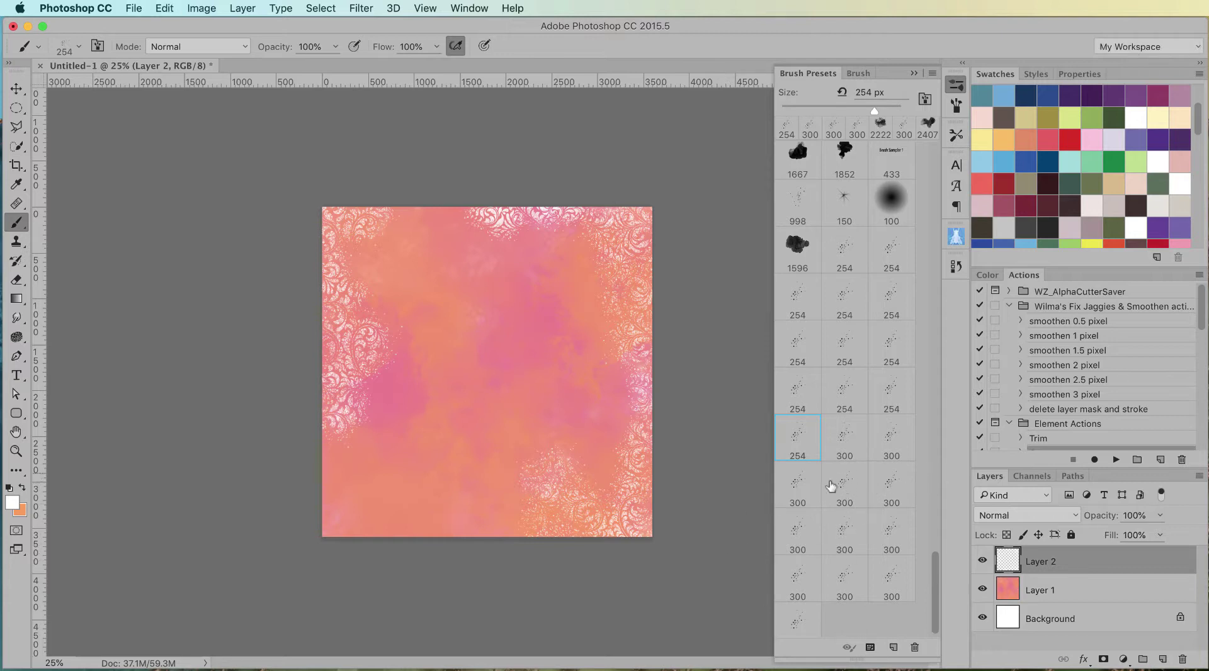
With a 300 px lace brush, paint lace along the bottom, lower-left and top edges
{"action": "left_click", "coordinate": [882, 438]}
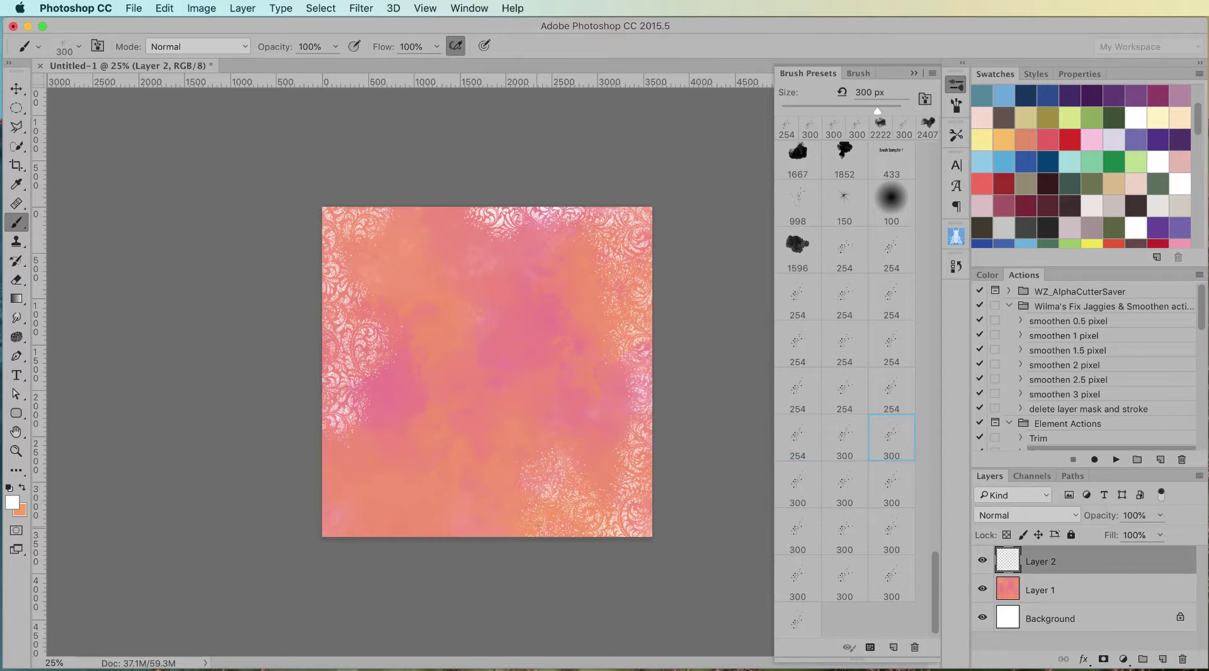
{"action": "mouse_move", "coordinate": [535, 525]}
{"action": "left_mouse_down"}
{"action": "mouse_move", "coordinate": [479, 528]}
{"action": "mouse_move", "coordinate": [488, 504]}
{"action": "left_mouse_up"}
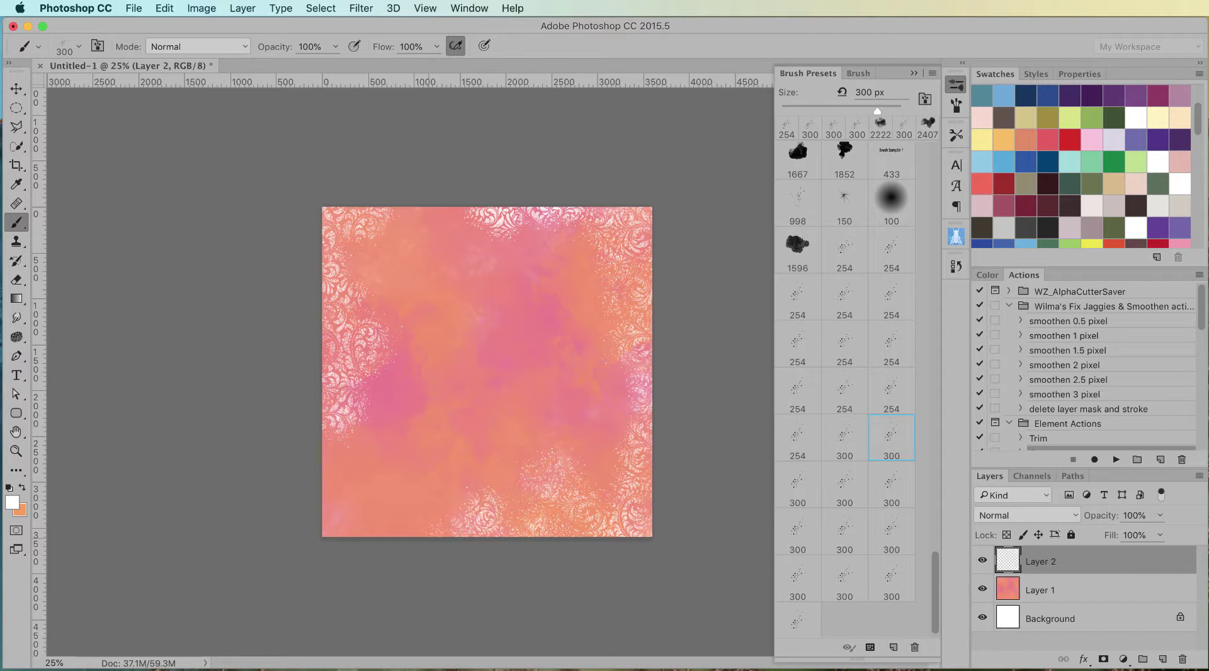
{"action": "mouse_move", "coordinate": [376, 495]}
{"action": "left_mouse_down"}
{"action": "mouse_move", "coordinate": [339, 504]}
{"action": "mouse_move", "coordinate": [327, 445]}
{"action": "mouse_move", "coordinate": [342, 488]}
{"action": "mouse_move", "coordinate": [359, 483]}
{"action": "mouse_move", "coordinate": [341, 531]}
{"action": "mouse_move", "coordinate": [428, 524]}
{"action": "left_mouse_up"}
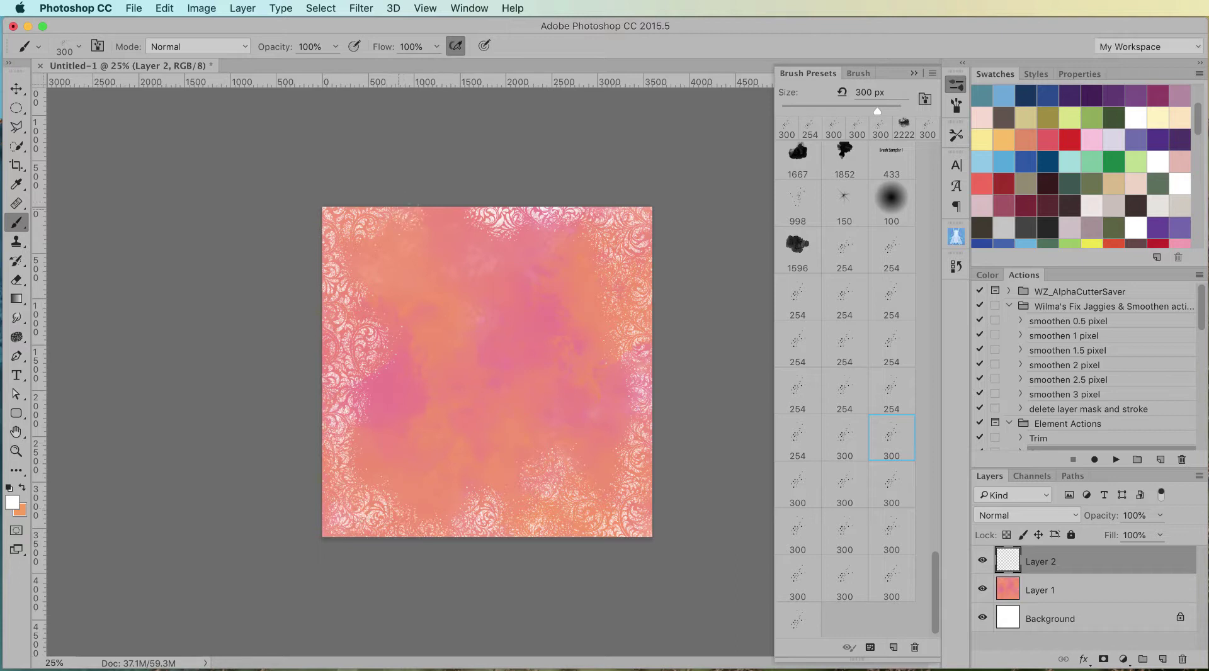
{"action": "left_click_drag", "start_coordinate": [389, 213], "coordinate": [463, 214]}
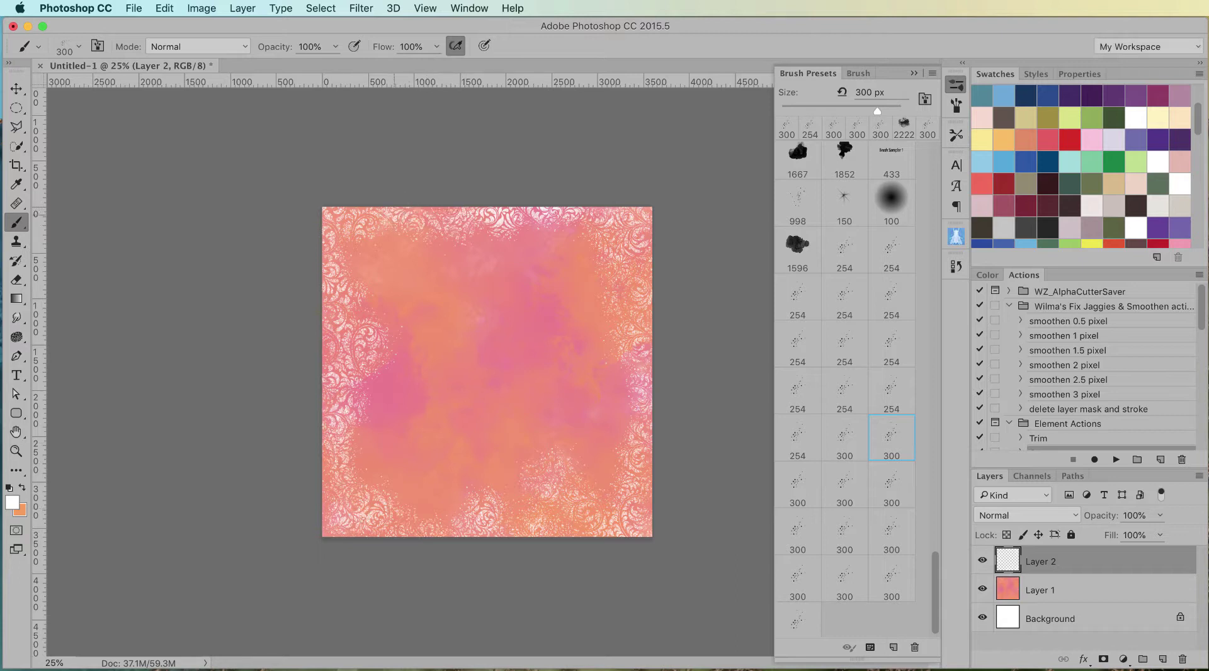
Keep Layer 2 at 100% opacity and change its blend mode from Color Dodge to Soft Light
{"action": "left_click", "coordinate": [1160, 516]}
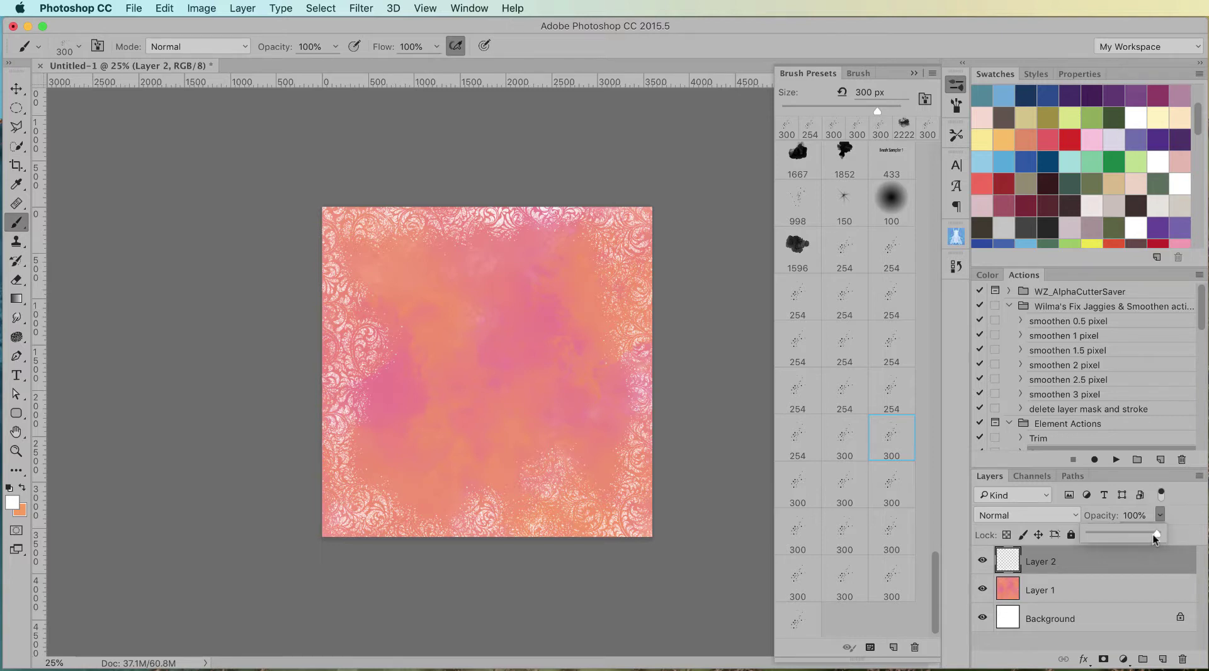
{"action": "left_click_drag", "start_coordinate": [1119, 536], "coordinate": [1159, 536]}
{"action": "left_click", "coordinate": [1011, 514]}
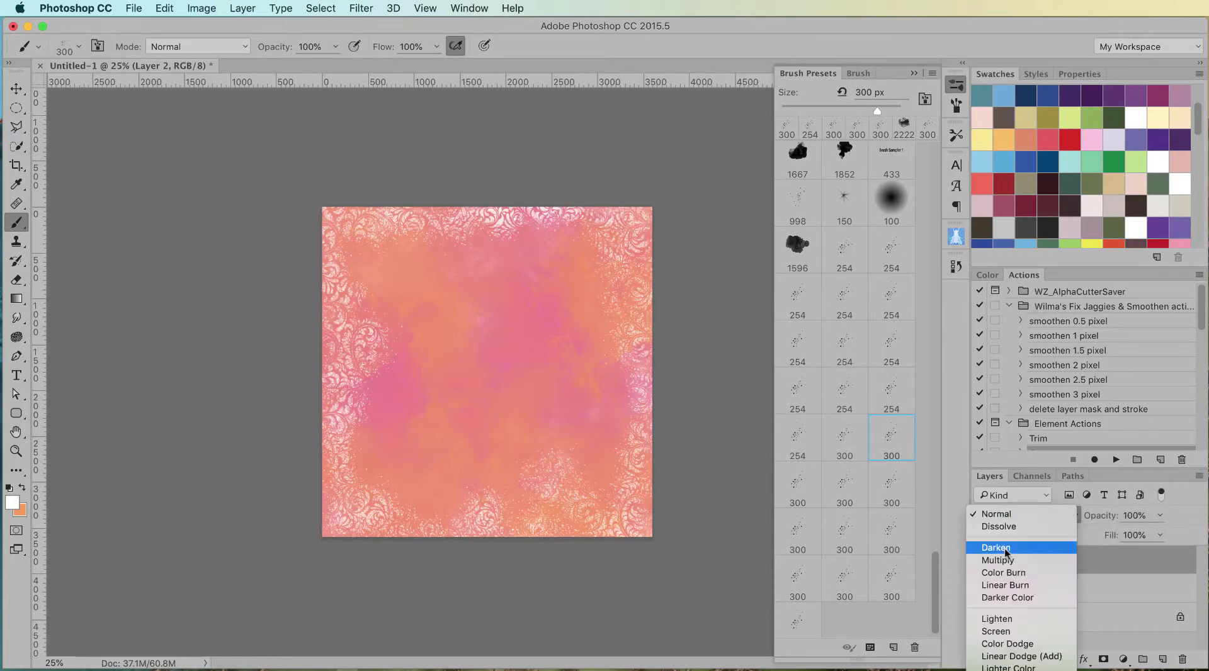
{"action": "left_click", "coordinate": [1024, 644]}
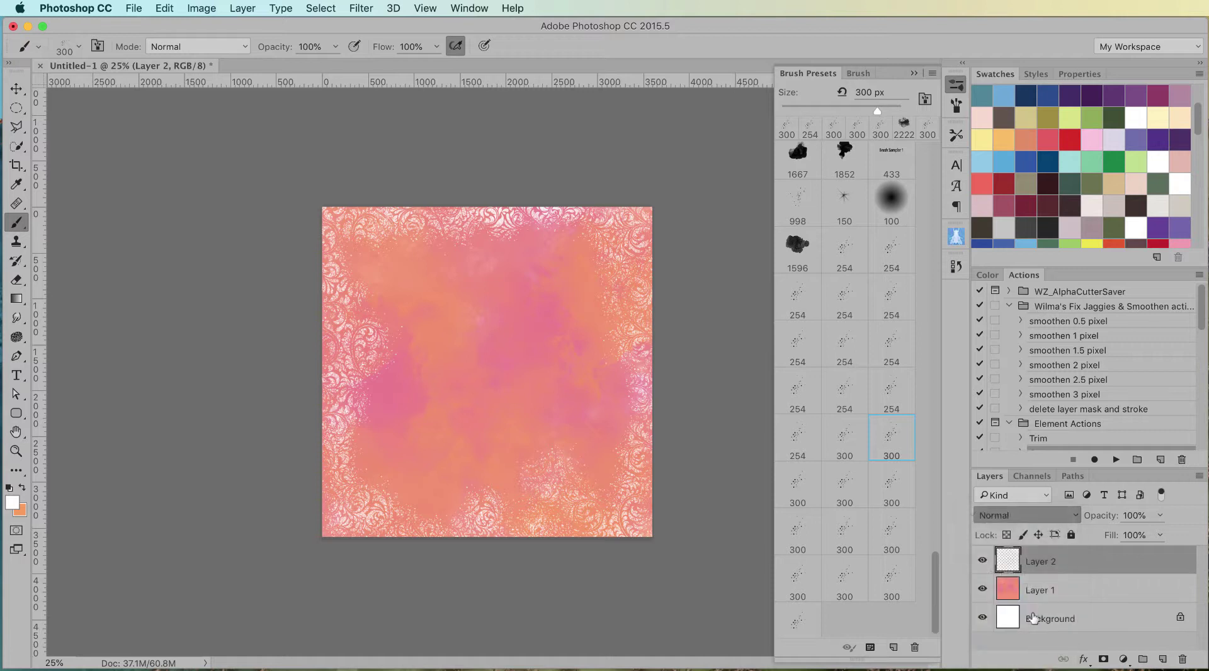
{"action": "left_click", "coordinate": [1028, 518]}
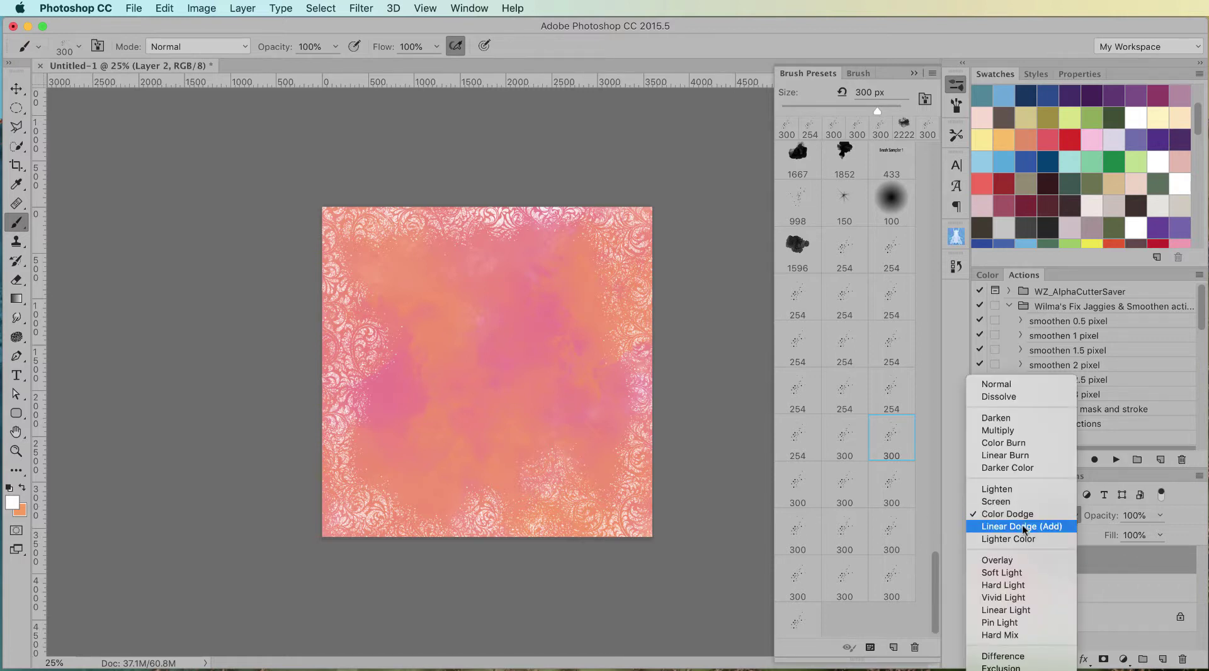
{"action": "left_click", "coordinate": [1014, 570]}
{"action": "key", "text": "z"}
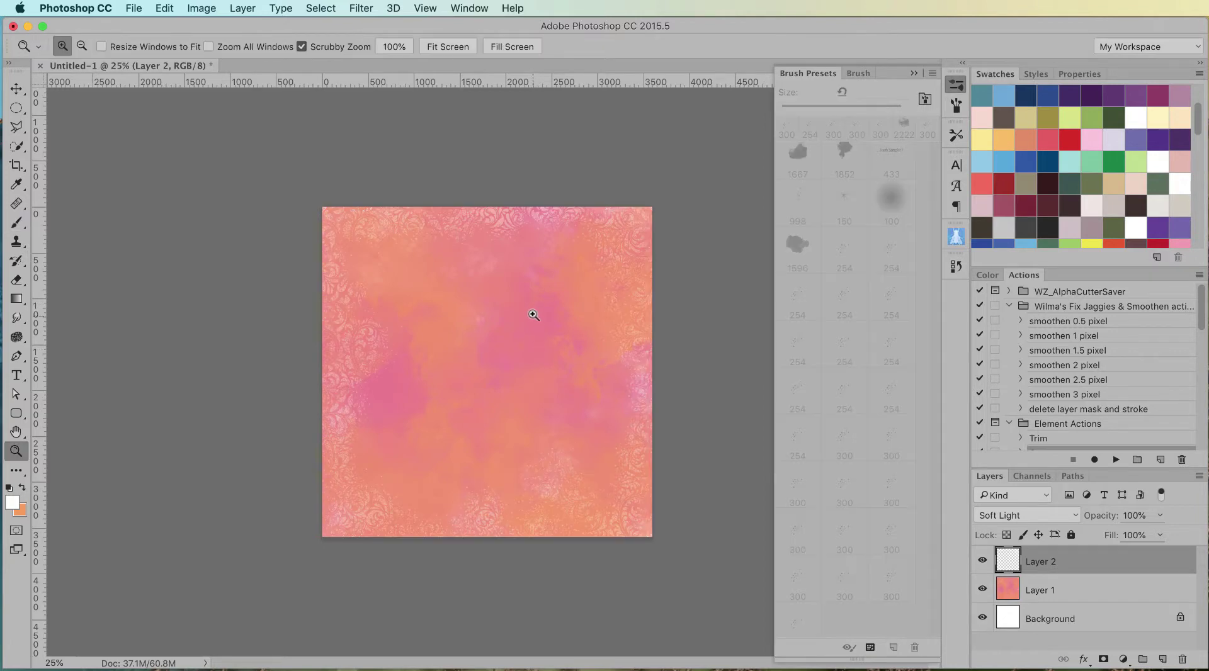
{"action": "left_click", "coordinate": [534, 315]}
{"action": "left_click", "coordinate": [540, 310]}
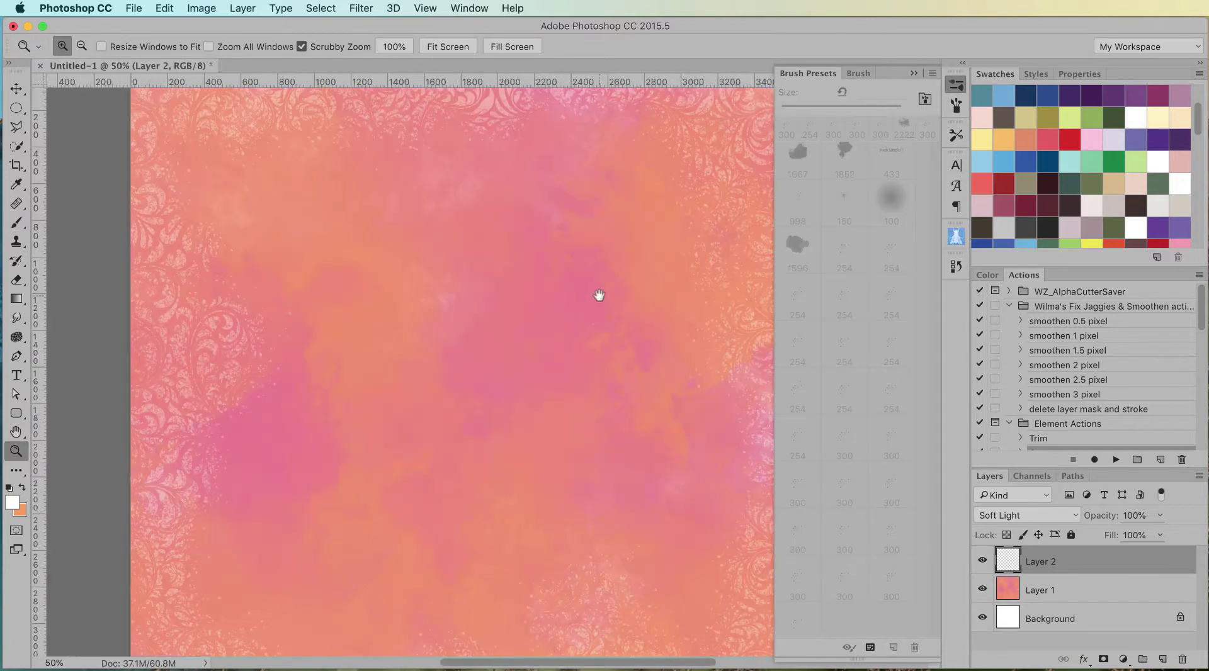
{"action": "scroll", "coordinate": [596, 292], "scroll_direction": "up", "scroll_amount": 5}
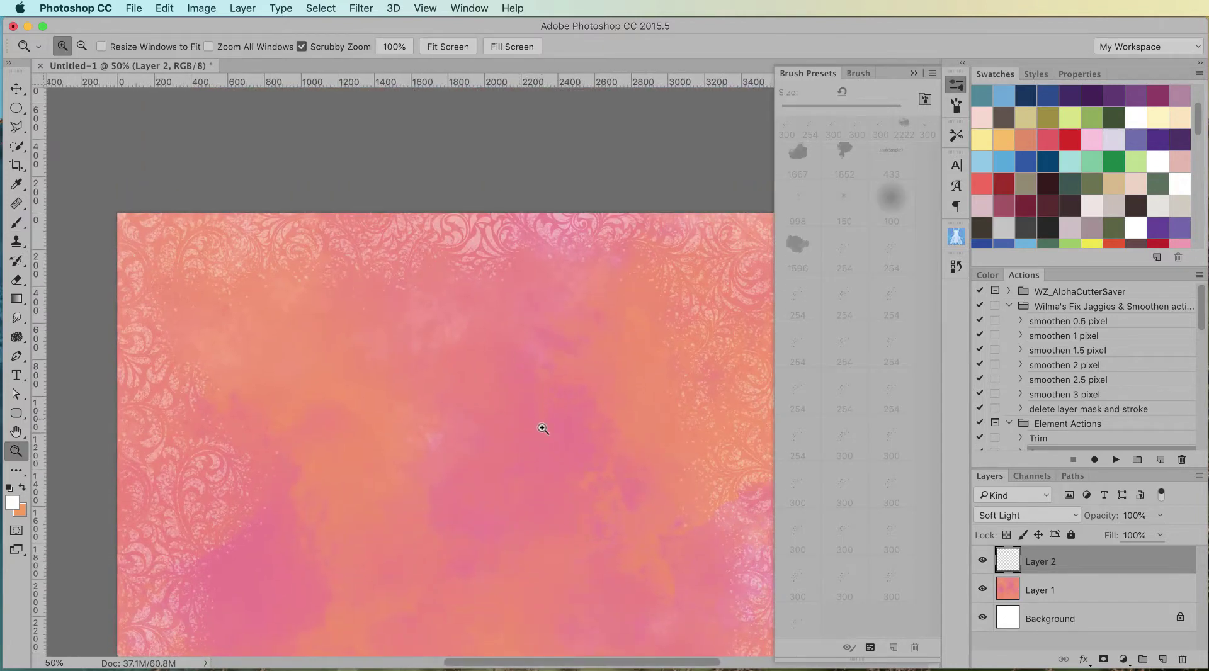
{"action": "left_click", "coordinate": [550, 383], "text": "alt"}
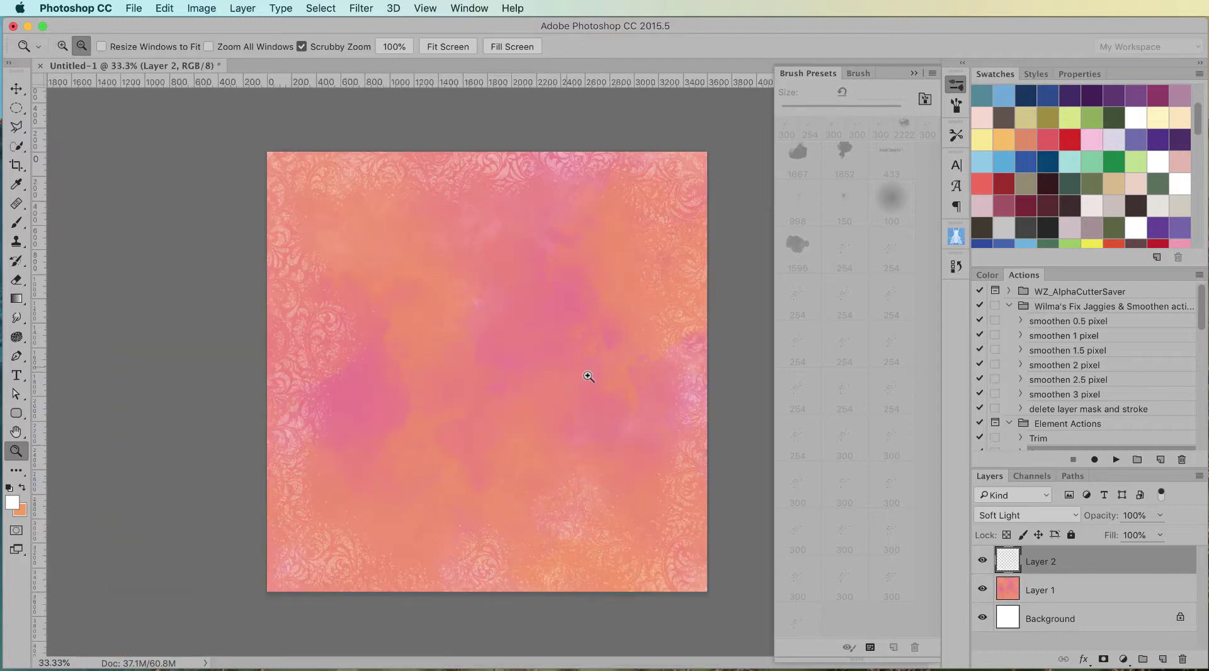